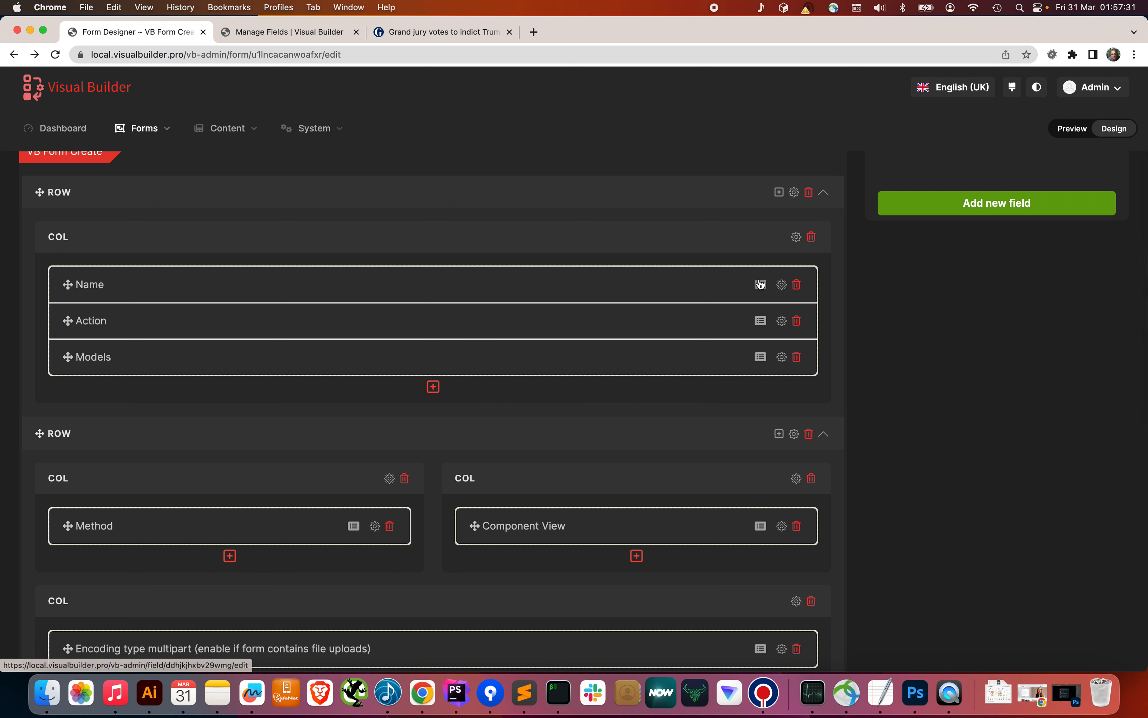
- Open the Action field for editing and view the available input types, keeping Dropdown
{"action": "left_click", "coordinate": [759, 323]}
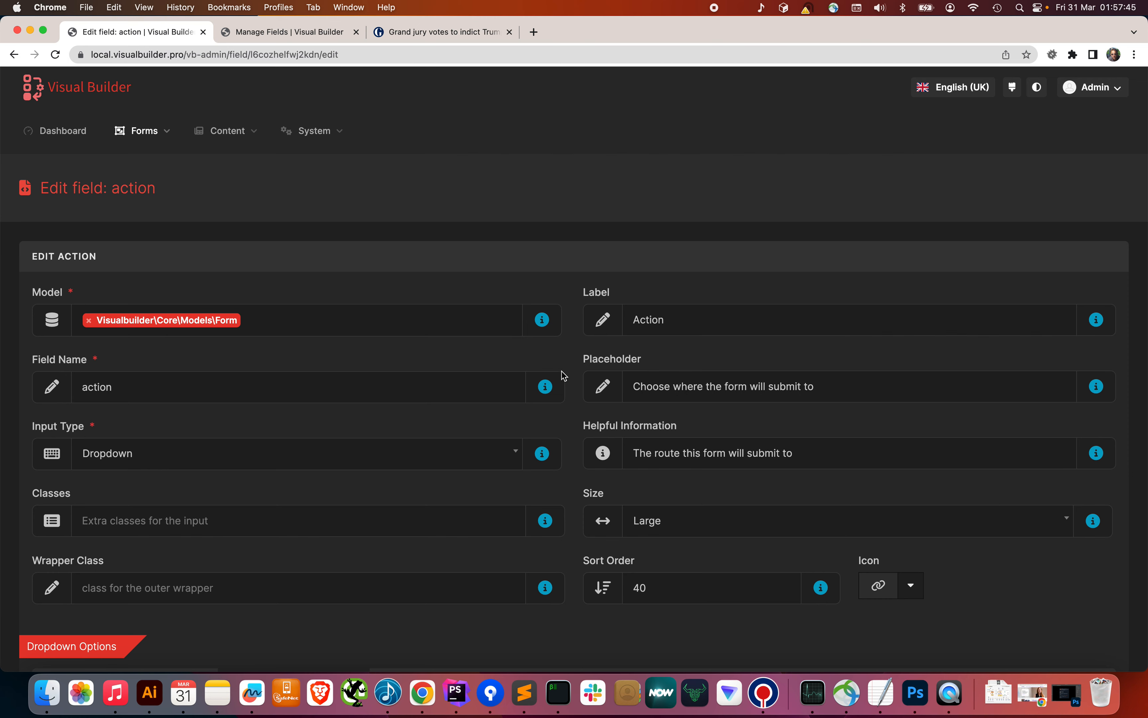
{"action": "scroll", "coordinate": [439, 428], "scroll_direction": "down", "scroll_amount": 2}
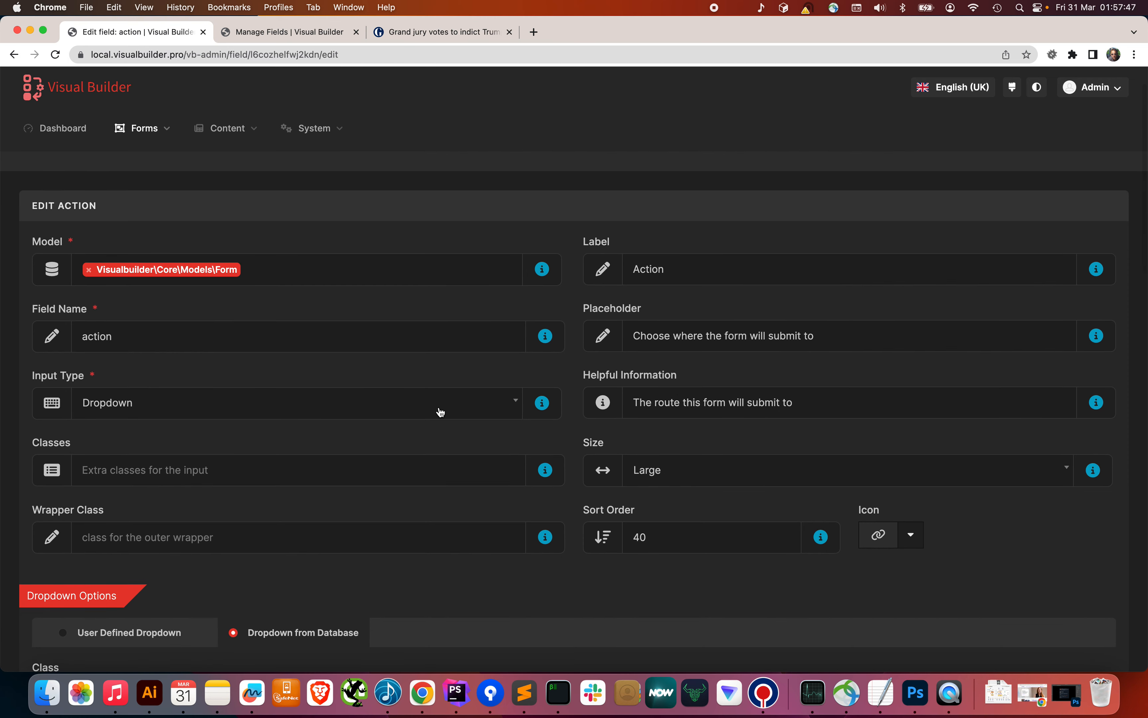
{"action": "left_click", "coordinate": [440, 411]}
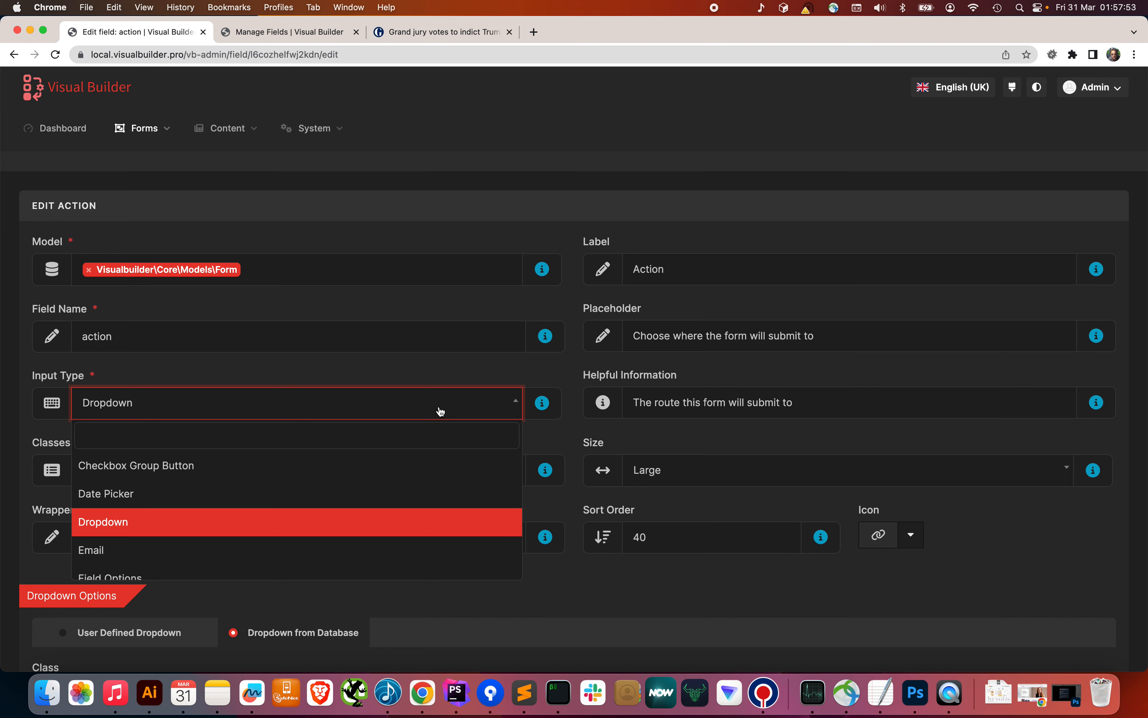
{"action": "left_click", "coordinate": [440, 411]}
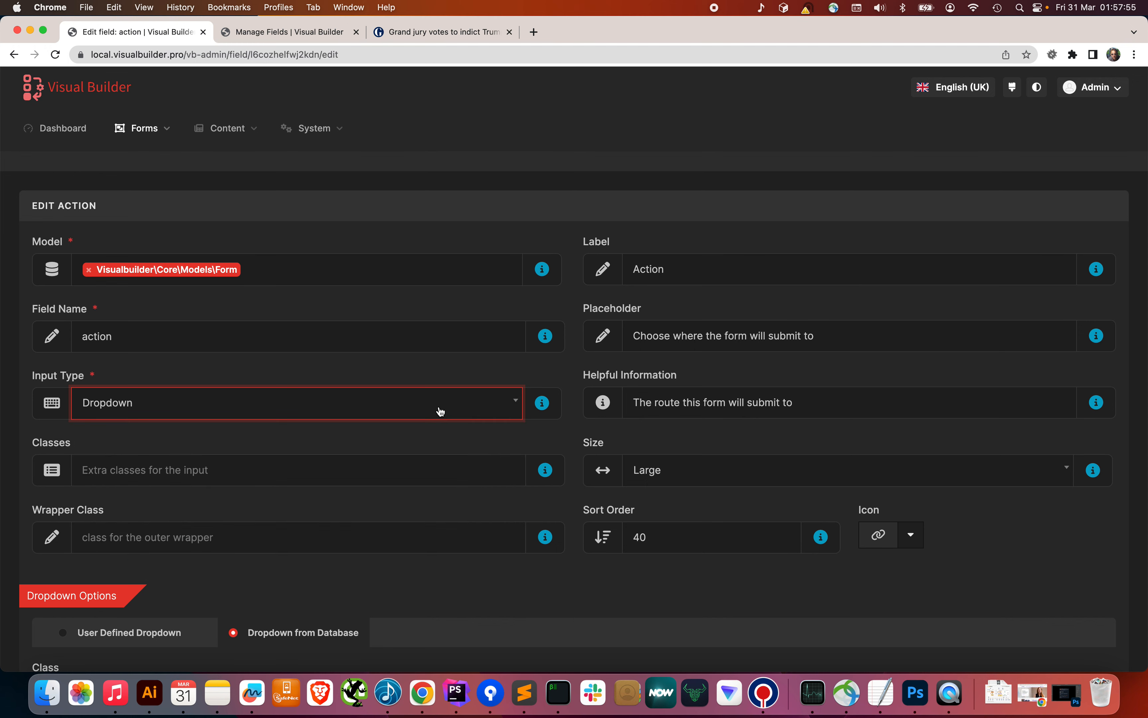
- View the size options available for the Action field, keeping Large
{"action": "scroll", "coordinate": [440, 411], "scroll_direction": "down", "scroll_amount": 2}
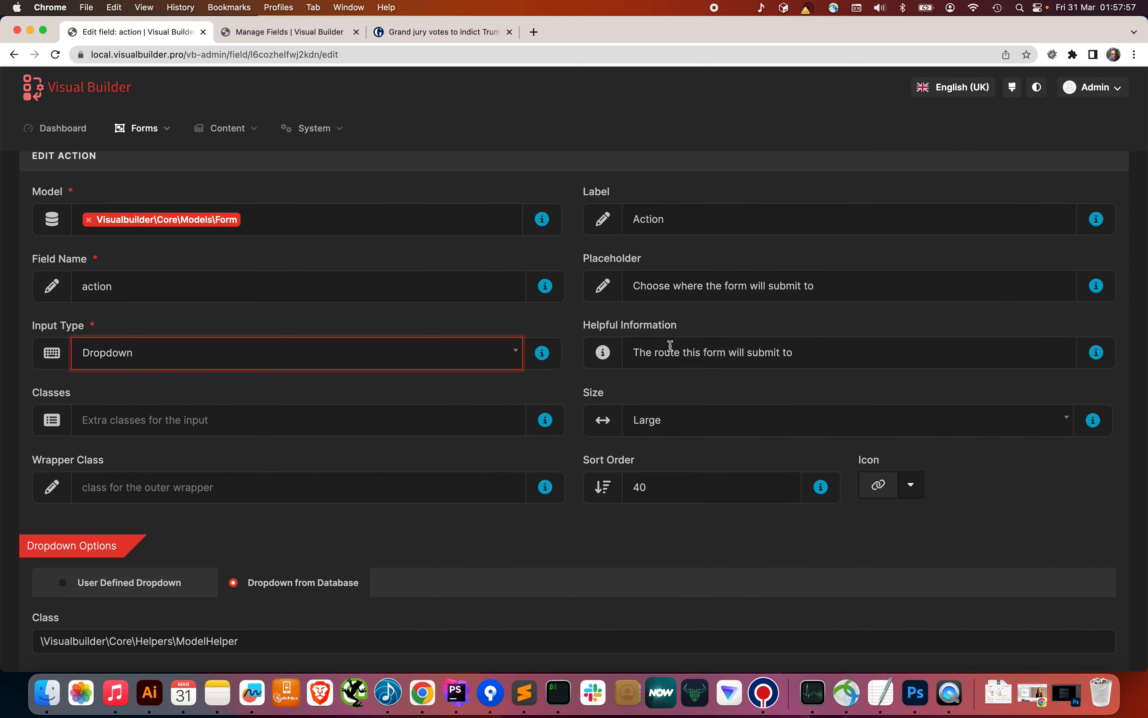
{"action": "mouse_move", "coordinate": [545, 354]}
{"action": "left_click", "coordinate": [669, 422]}
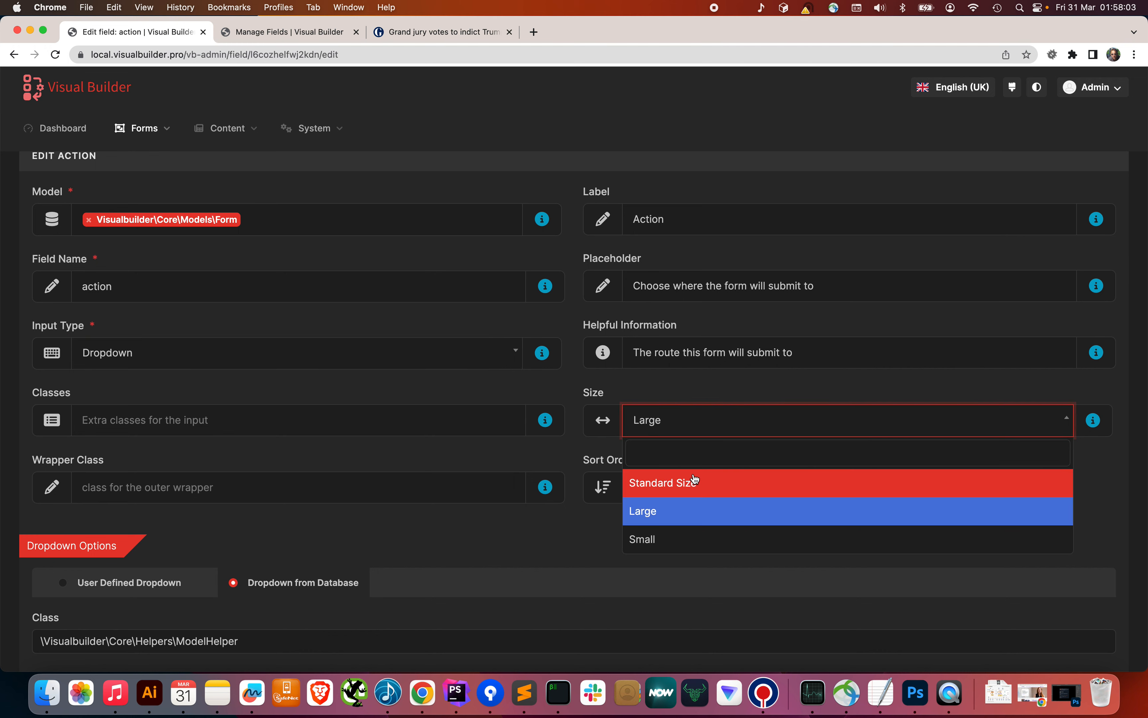
{"action": "left_click", "coordinate": [703, 397]}
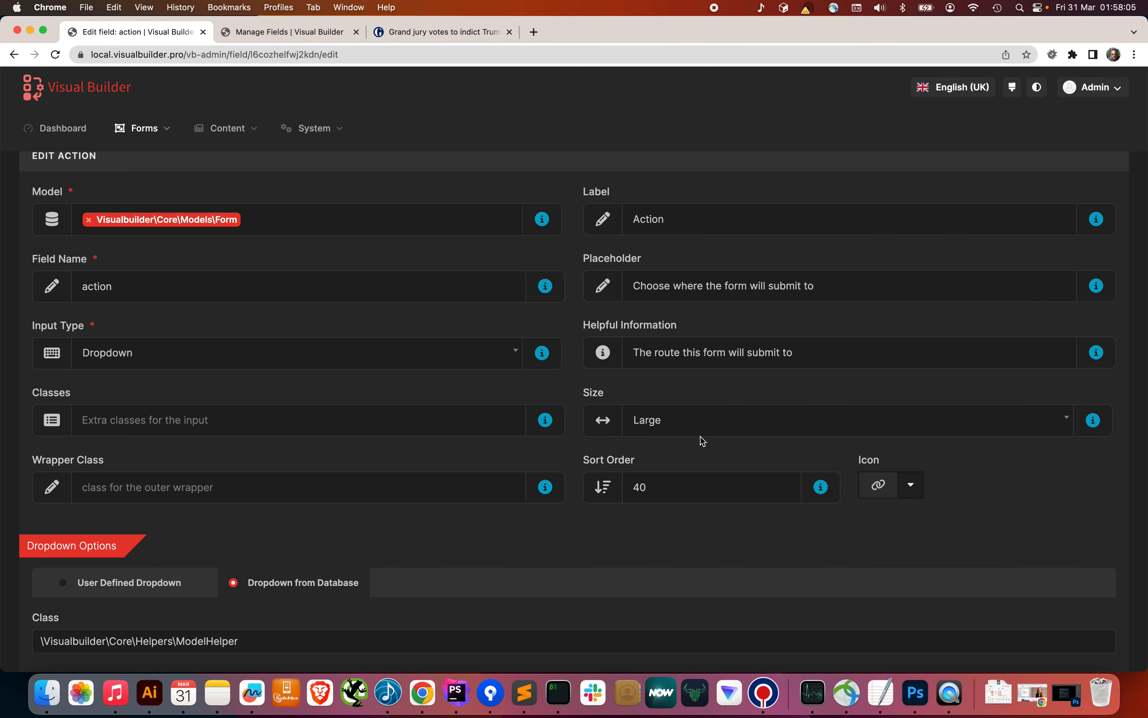
- Compare the user-defined and database dropdown options, return to Dropdown from Database, and review its class and method
{"action": "scroll", "coordinate": [703, 439], "scroll_direction": "down", "scroll_amount": 2}
{"action": "scroll", "coordinate": [701, 437], "scroll_direction": "down", "scroll_amount": 2}
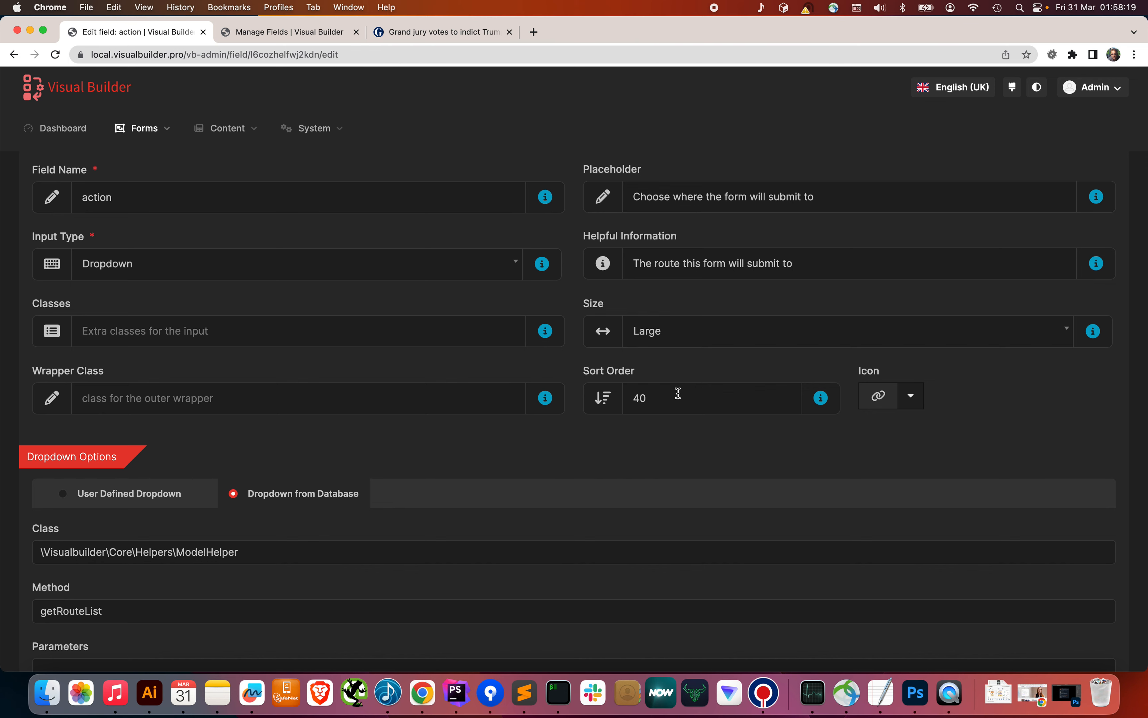
{"action": "scroll", "coordinate": [677, 393], "scroll_direction": "down", "scroll_amount": 3}
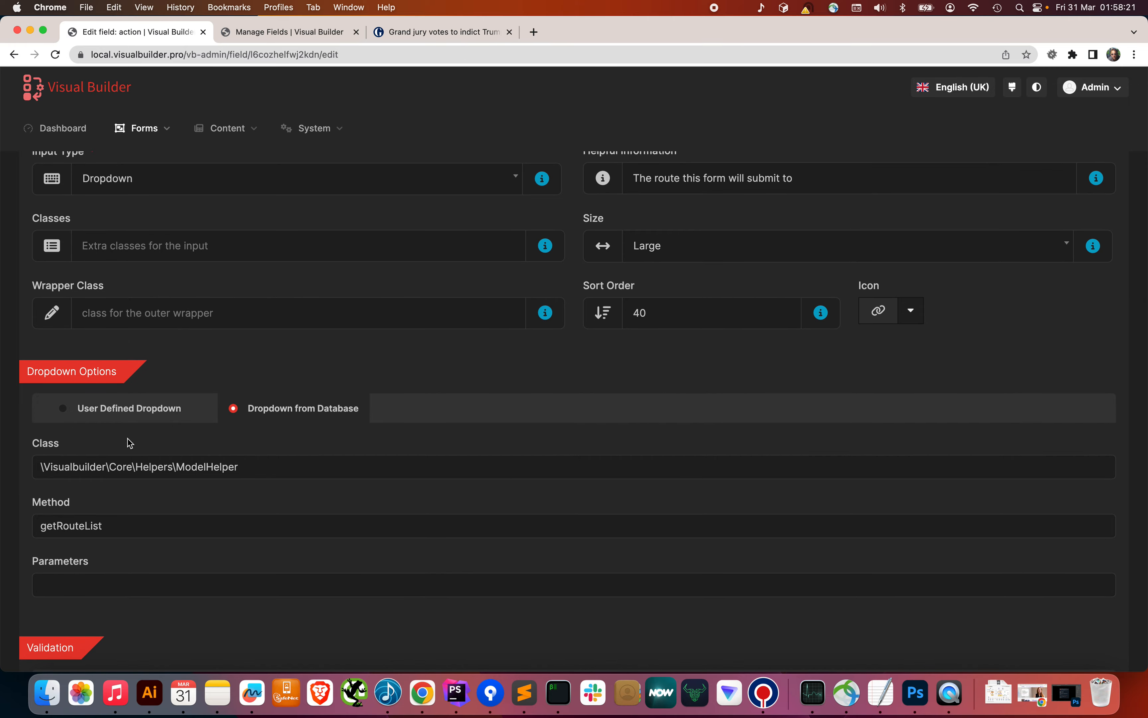
{"action": "scroll", "coordinate": [129, 443], "scroll_direction": "down", "scroll_amount": 2}
{"action": "left_click", "coordinate": [102, 339]}
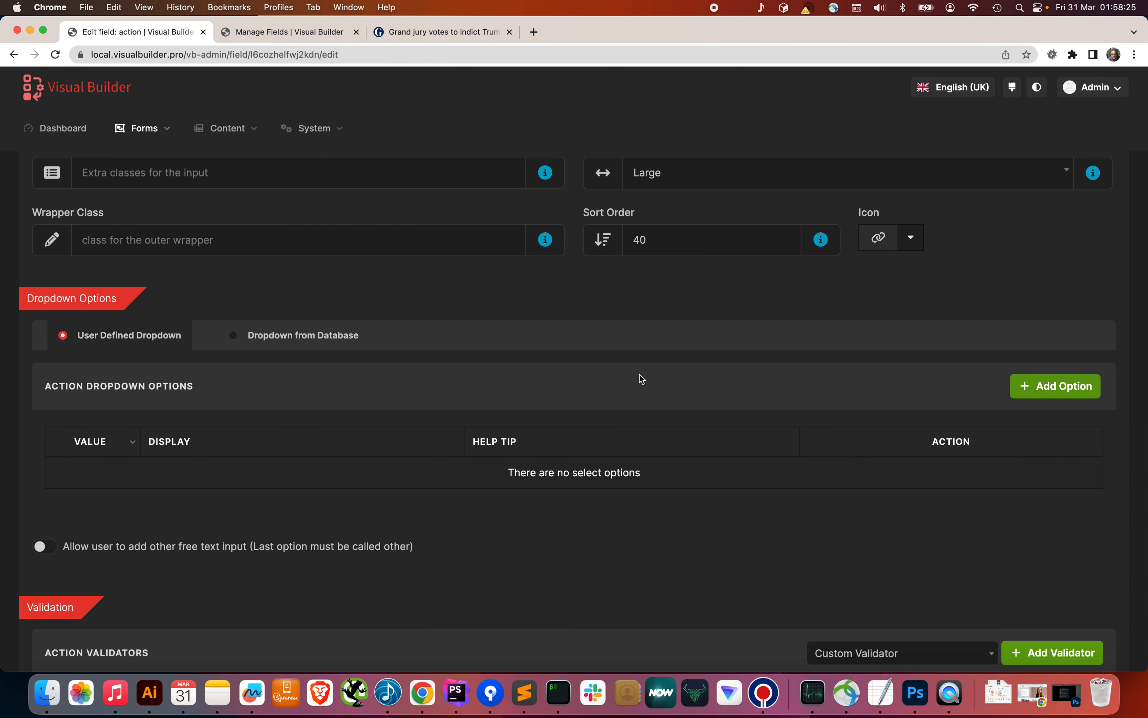
{"action": "left_click", "coordinate": [300, 342]}
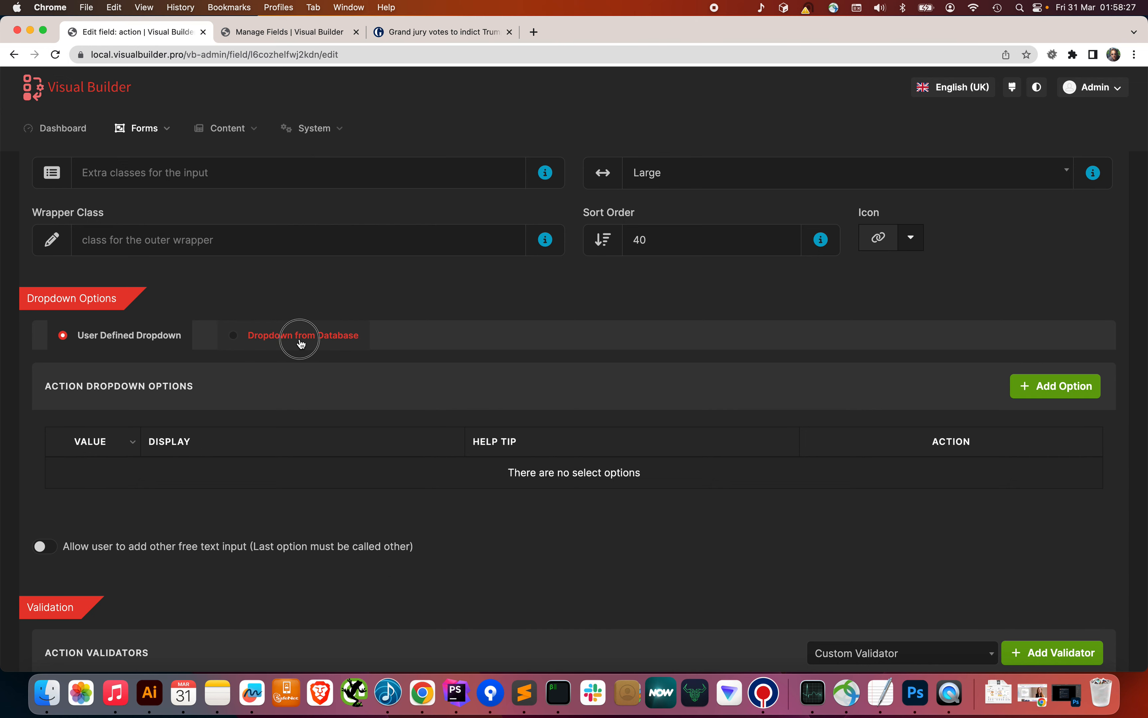
{"action": "left_click", "coordinate": [259, 388]}
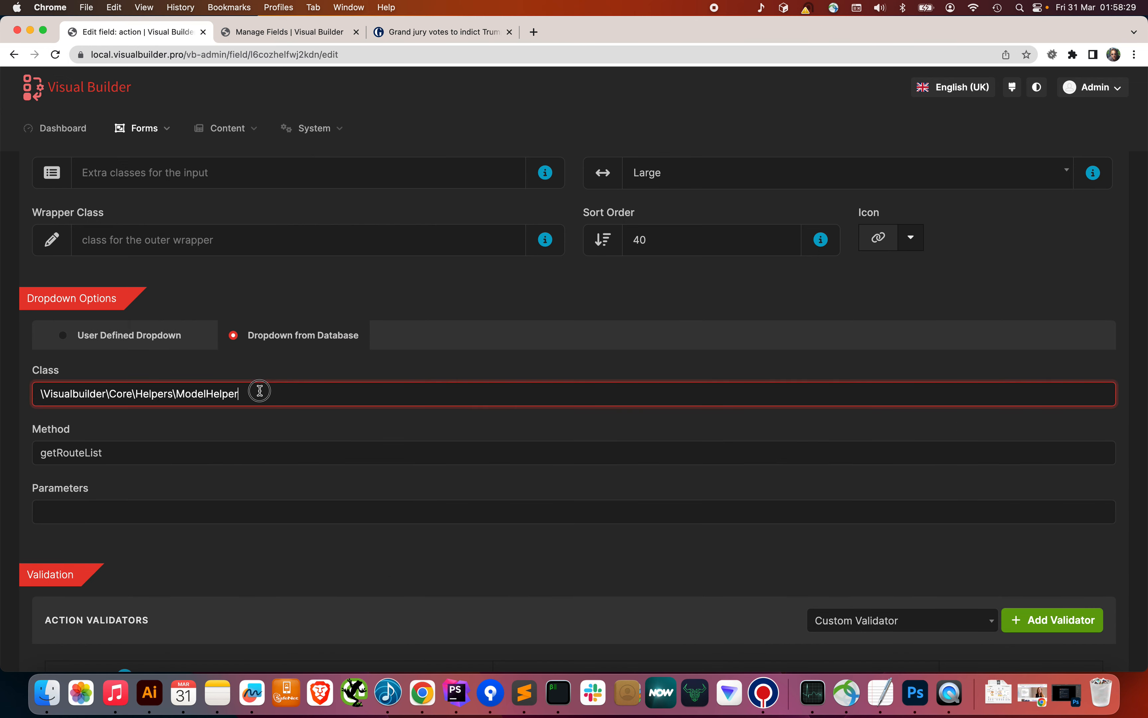
{"action": "left_click", "coordinate": [162, 449]}
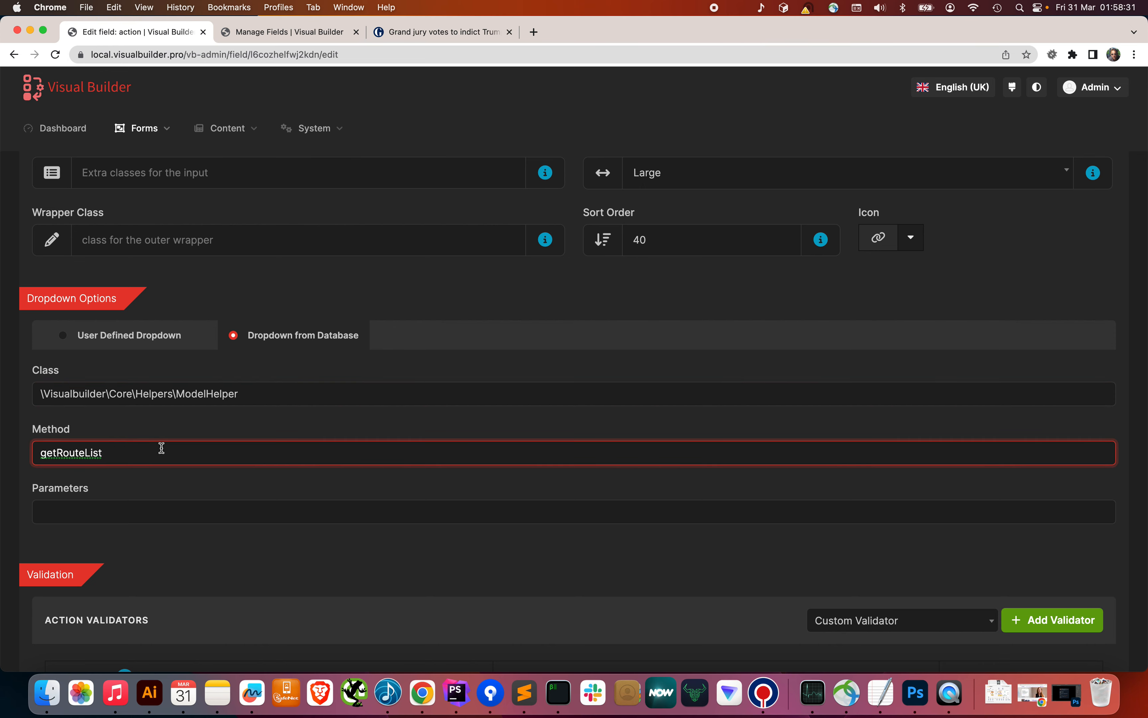
- Examine the Action field's validation section, including its required setting and the existing named_route validator
{"action": "scroll", "coordinate": [161, 449], "scroll_direction": "down", "scroll_amount": 2}
{"action": "scroll", "coordinate": [162, 451], "scroll_direction": "down", "scroll_amount": 3}
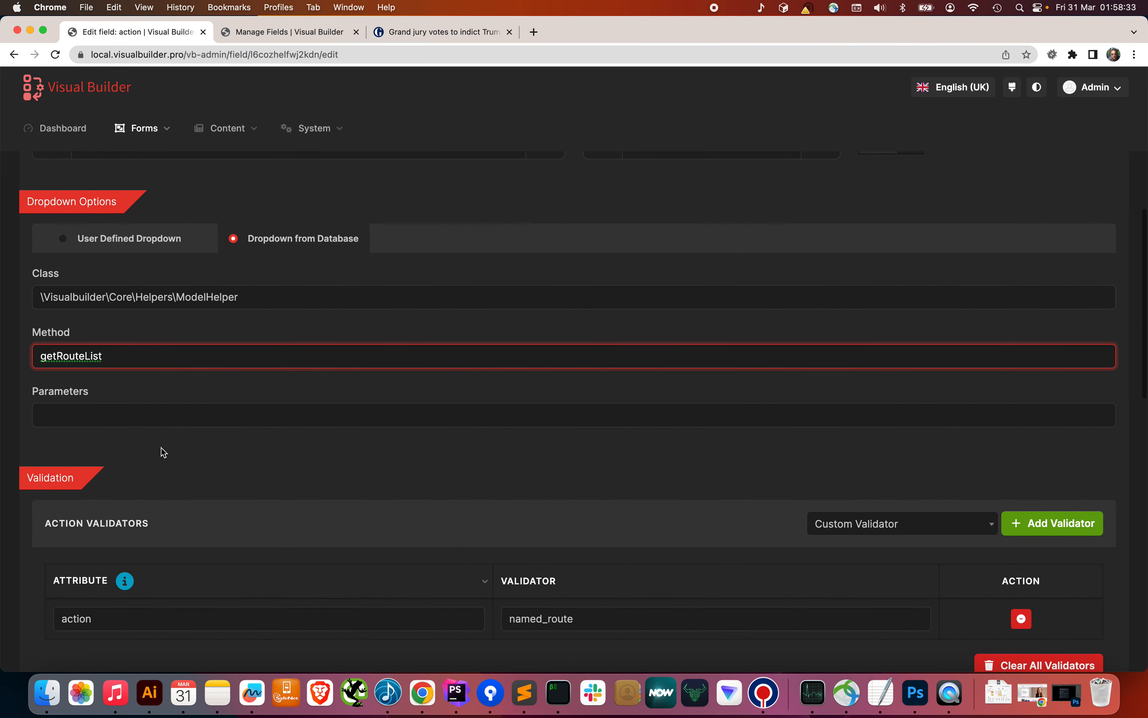
{"action": "scroll", "coordinate": [162, 451], "scroll_direction": "down", "scroll_amount": 1}
{"action": "scroll", "coordinate": [163, 452], "scroll_direction": "down", "scroll_amount": 2}
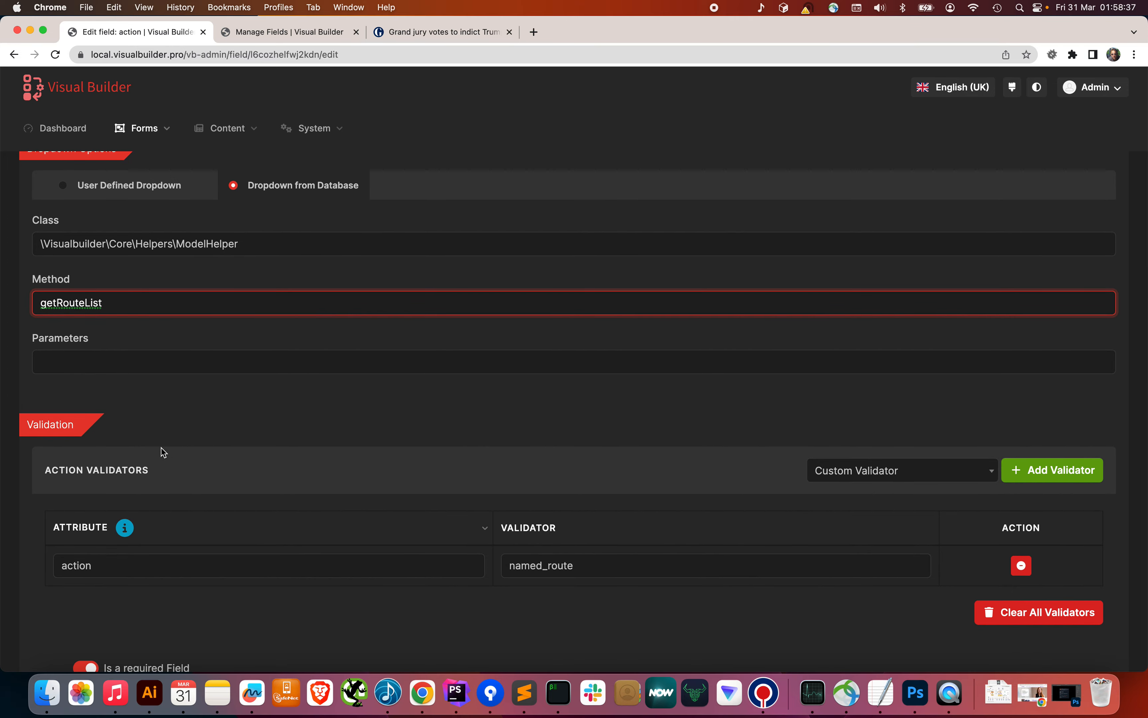
{"action": "scroll", "coordinate": [162, 448], "scroll_direction": "down", "scroll_amount": 3}
{"action": "scroll", "coordinate": [161, 452], "scroll_direction": "down", "scroll_amount": 2}
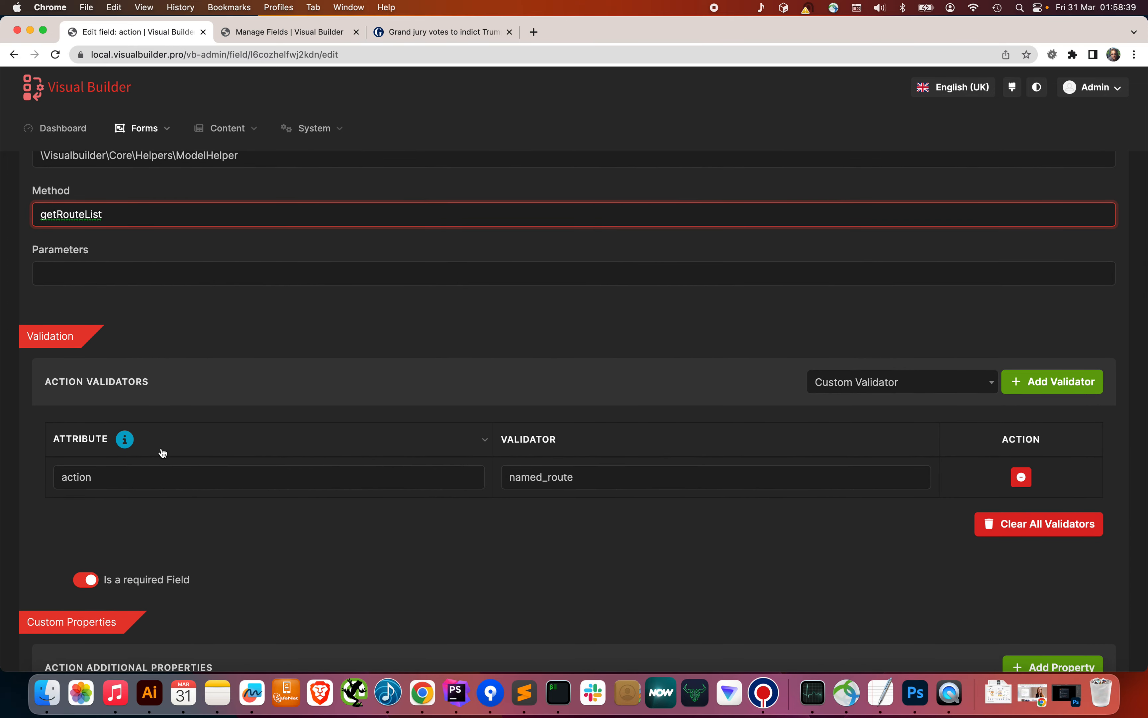
{"action": "scroll", "coordinate": [162, 451], "scroll_direction": "down", "scroll_amount": 2}
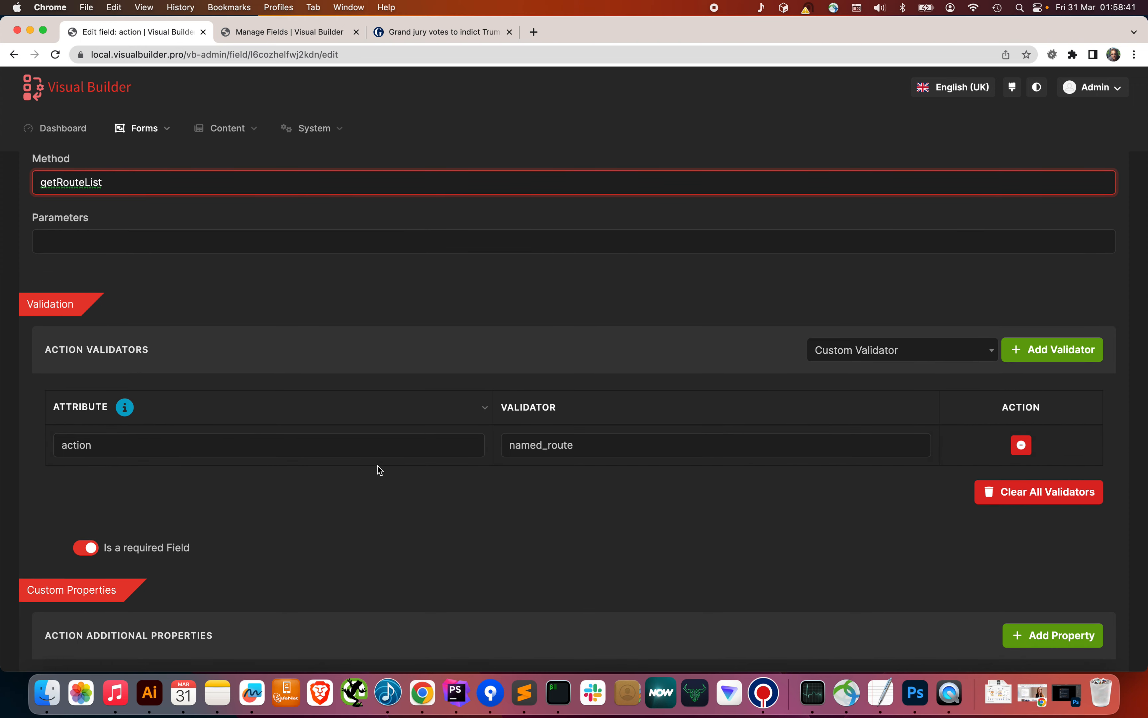
{"action": "left_click", "coordinate": [412, 490]}
{"action": "scroll", "coordinate": [413, 489], "scroll_direction": "down", "scroll_amount": 4}
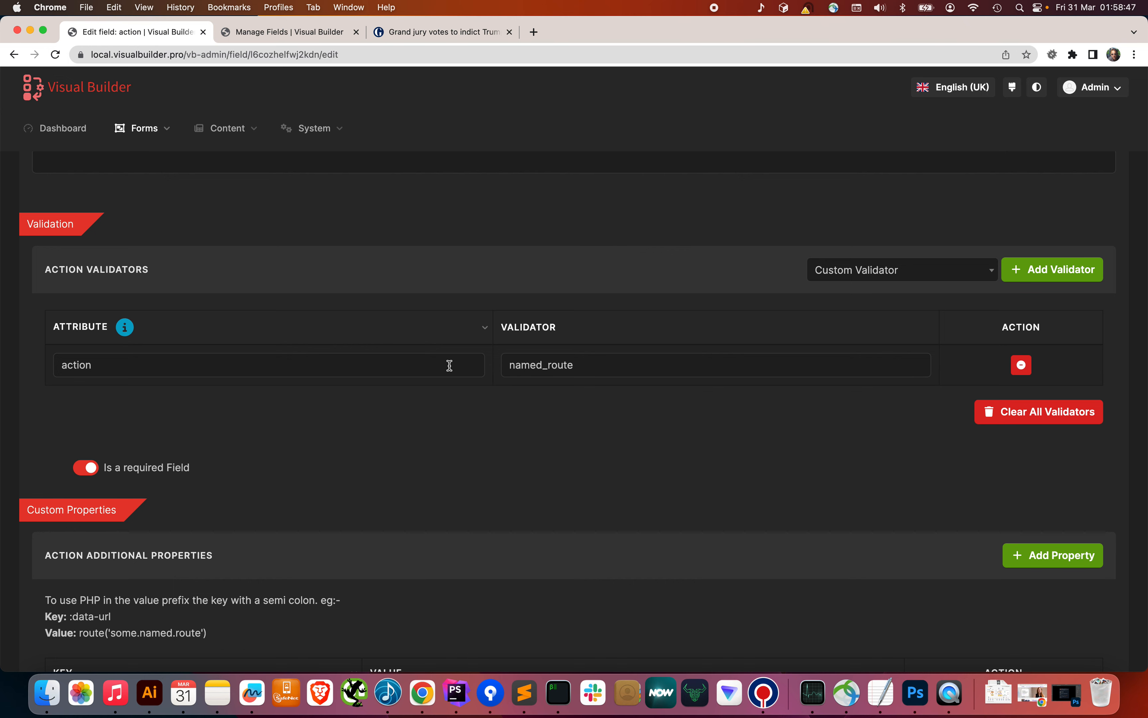
{"action": "double_click", "coordinate": [523, 362]}
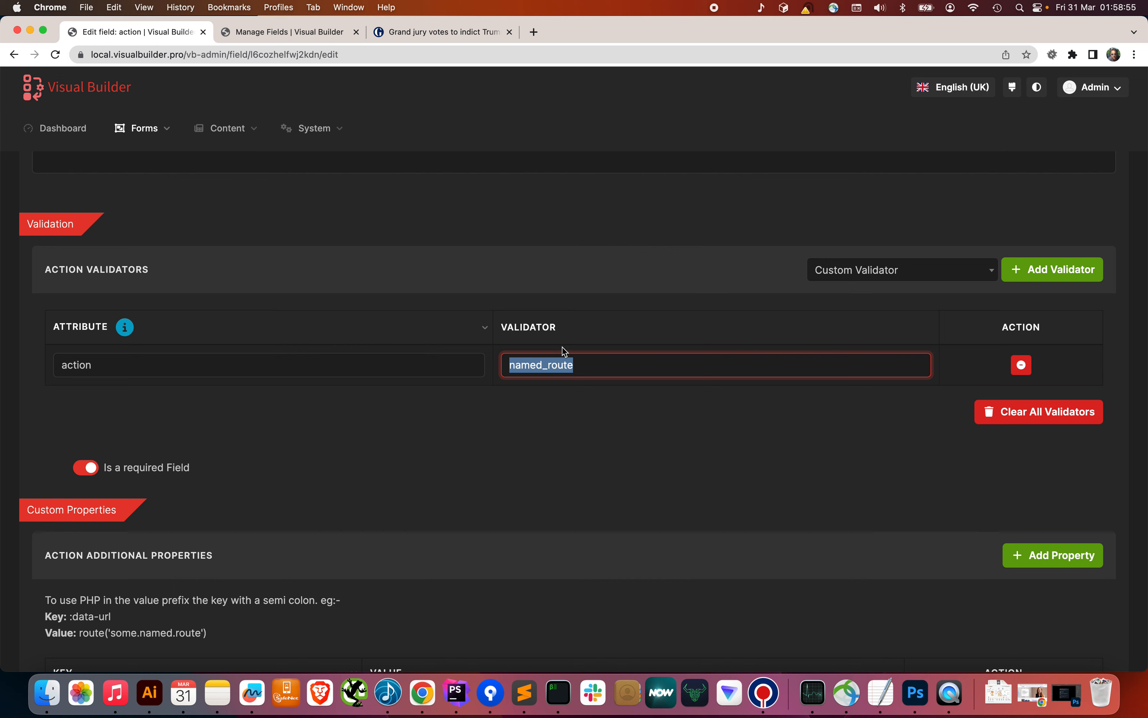
- Add a string validator to the Action field
{"action": "left_click", "coordinate": [888, 275]}
{"action": "left_click", "coordinate": [898, 295]}
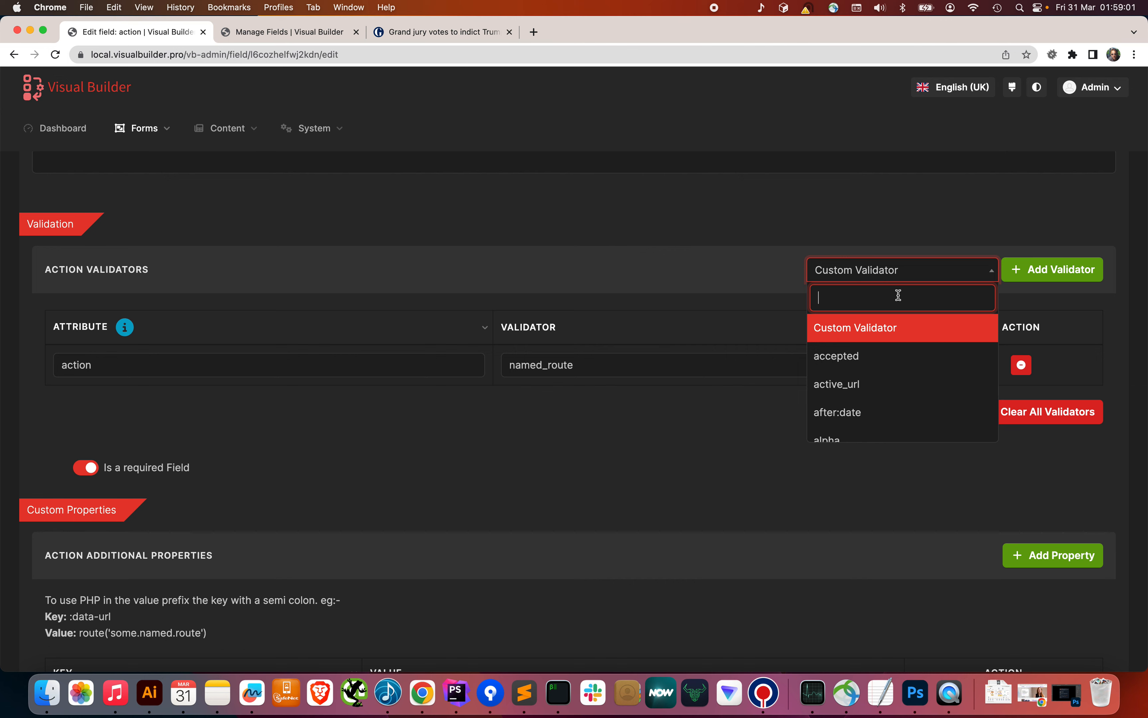
{"action": "type", "text": "str"}
{"action": "left_click", "coordinate": [874, 329]}
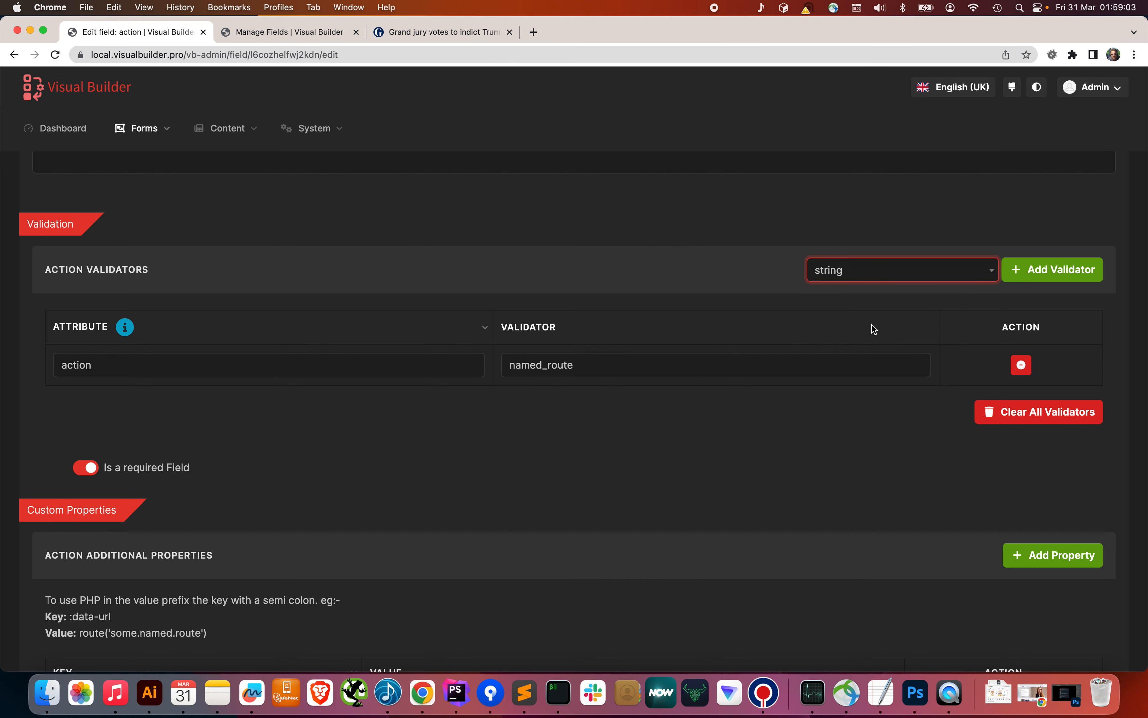
{"action": "left_click", "coordinate": [1045, 275]}
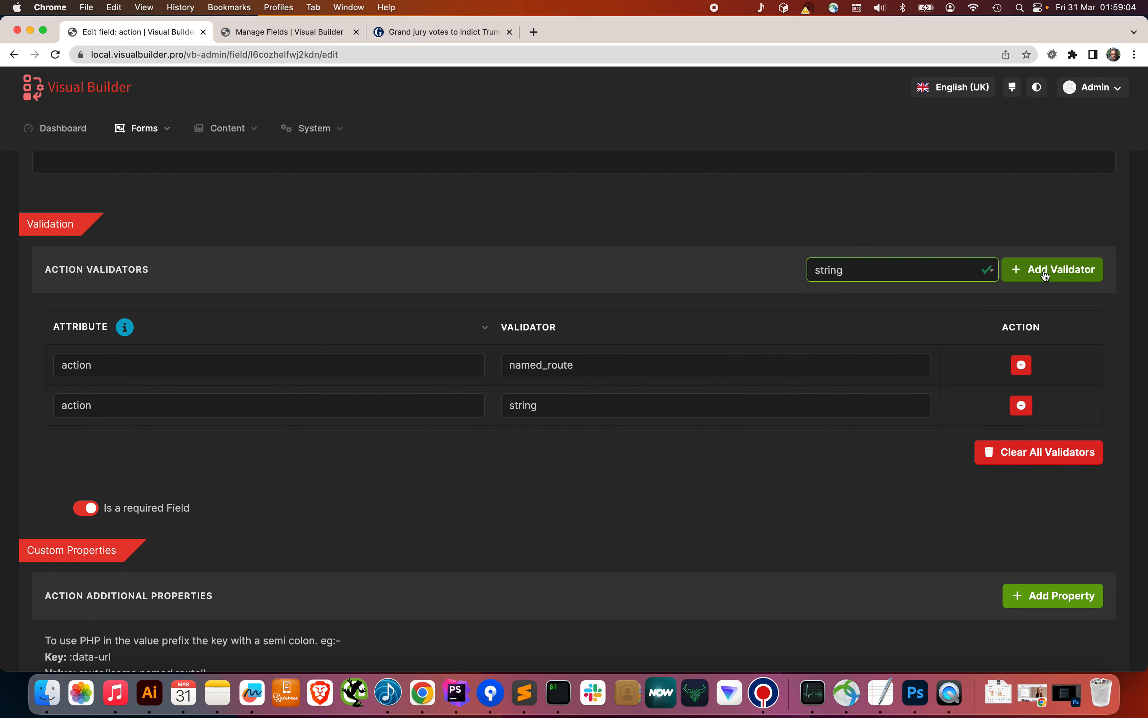
- Add an exists:table,column validator to the Action field
{"action": "left_click", "coordinate": [894, 277]}
{"action": "type", "text": "exi"}
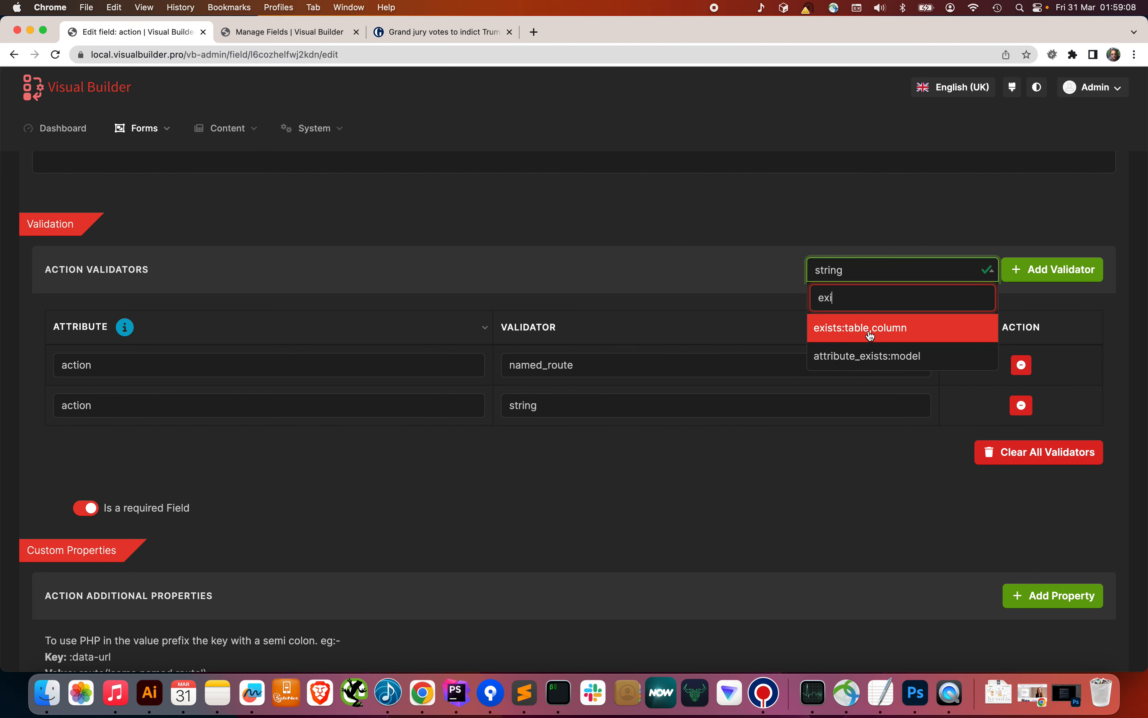
{"action": "left_click", "coordinate": [869, 329]}
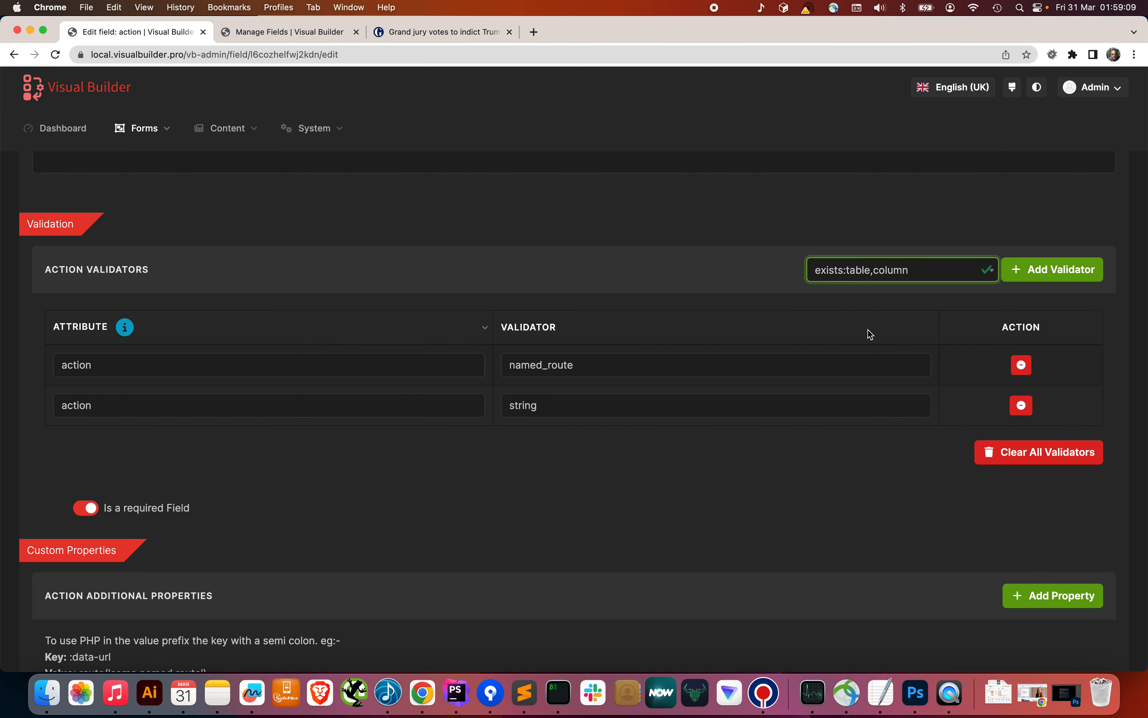
{"action": "left_click", "coordinate": [1051, 281]}
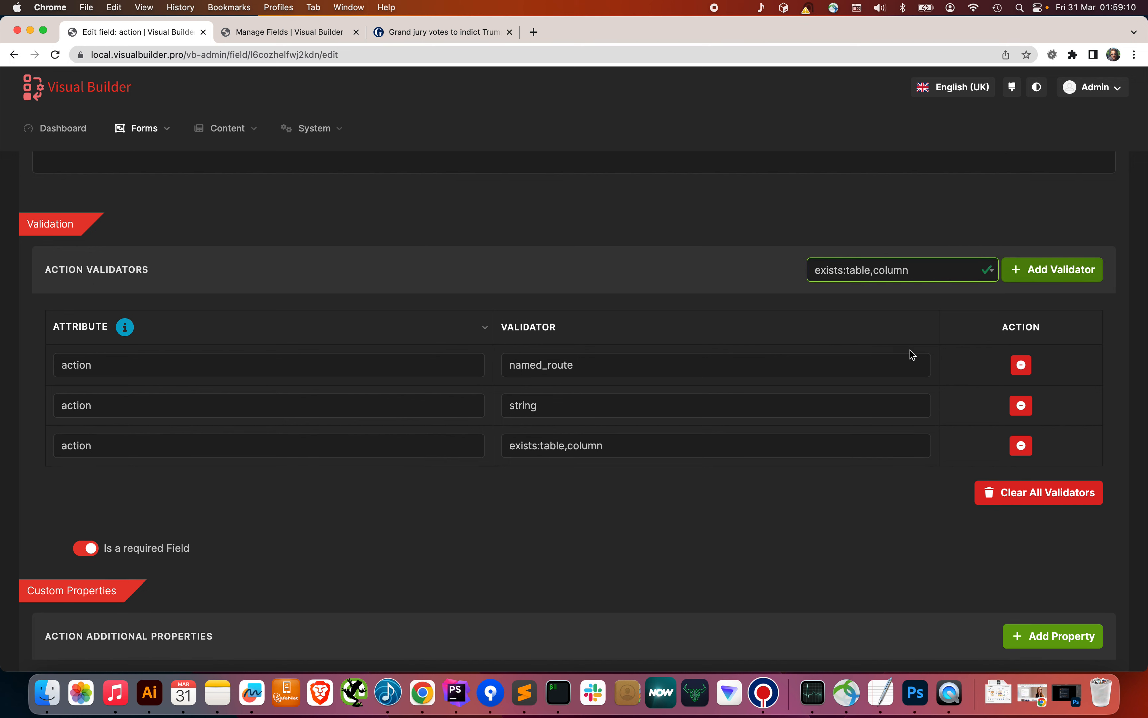
- Set the exists validator's table to users and column to id, and delete that validator
{"action": "double_click", "coordinate": [555, 445]}
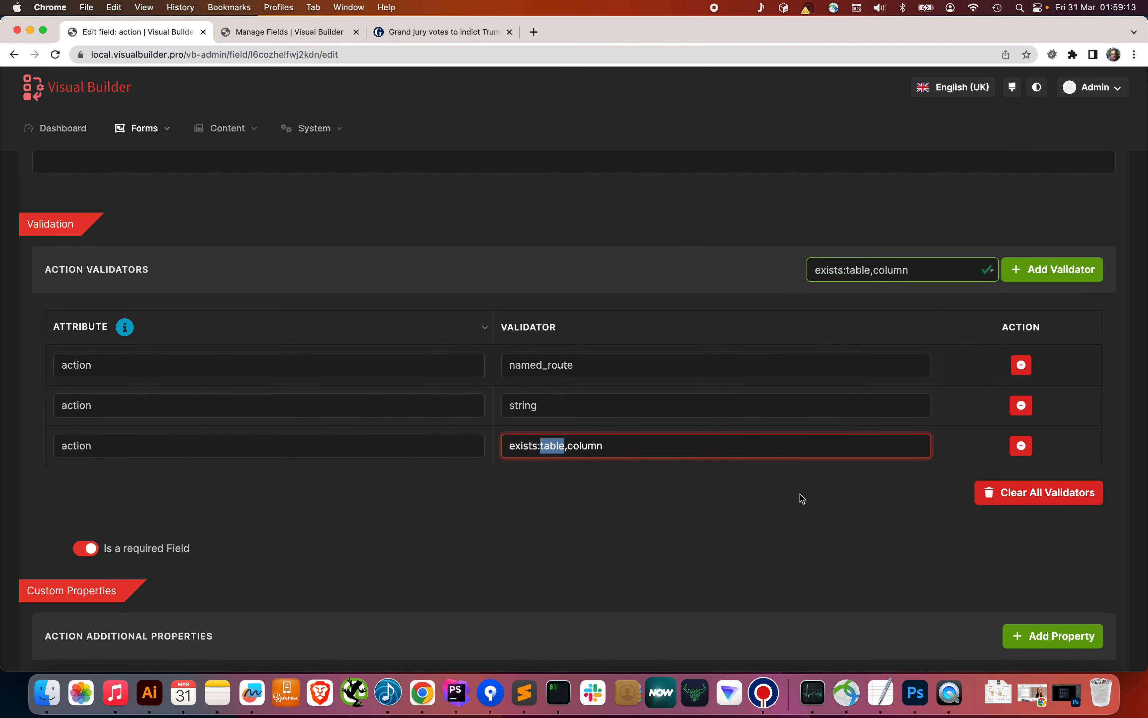
{"action": "type", "text": "users"}
{"action": "double_click", "coordinate": [598, 447]}
{"action": "type", "text": "id"}
{"action": "left_click", "coordinate": [1022, 447]}
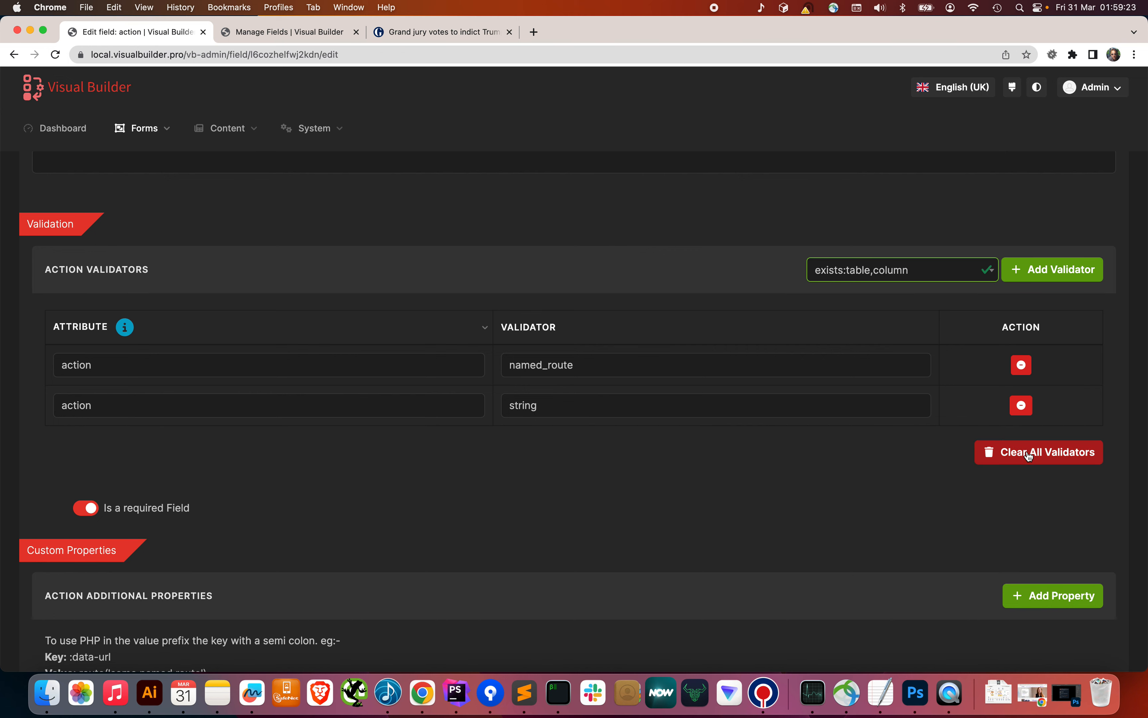
- Add a Custom Validator to the Action field
{"action": "left_click", "coordinate": [973, 276]}
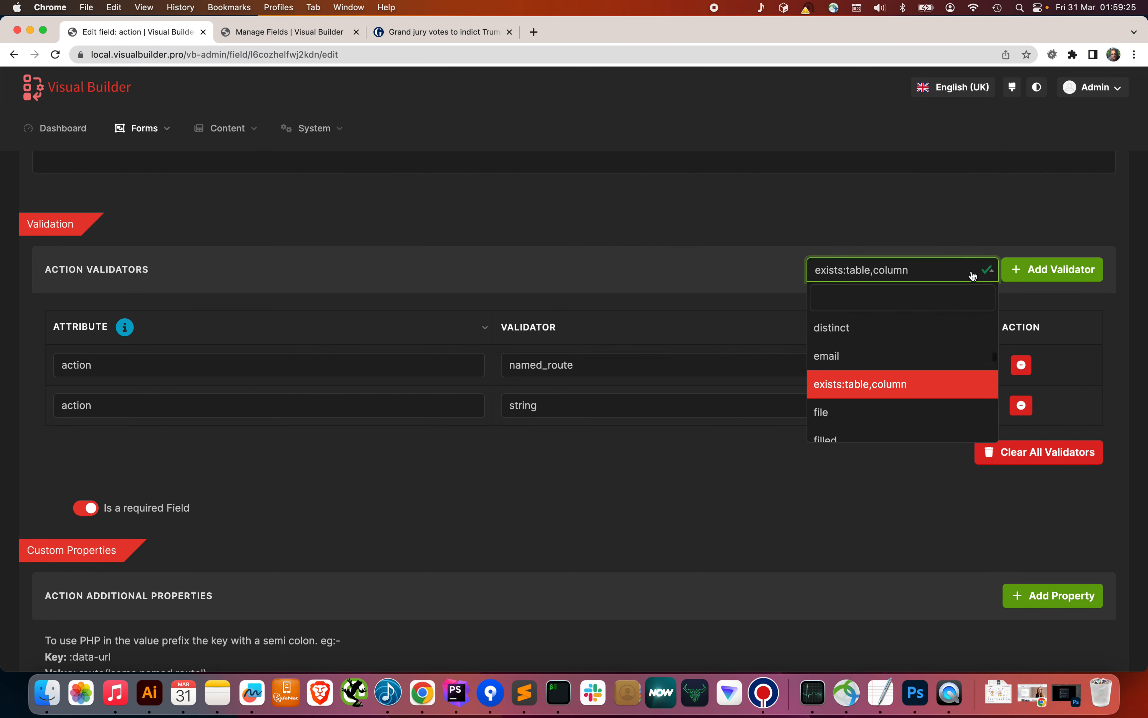
{"action": "left_click", "coordinate": [946, 292]}
{"action": "type", "text": "cu"}
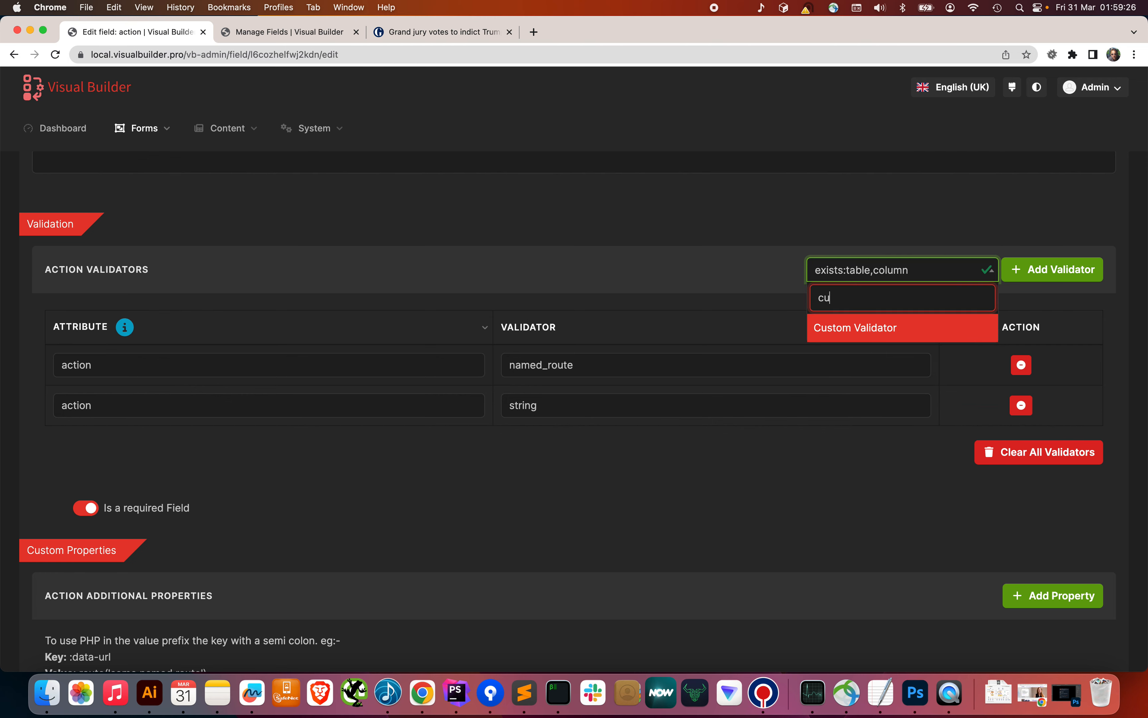
{"action": "left_click", "coordinate": [910, 333]}
{"action": "left_click", "coordinate": [1048, 274]}
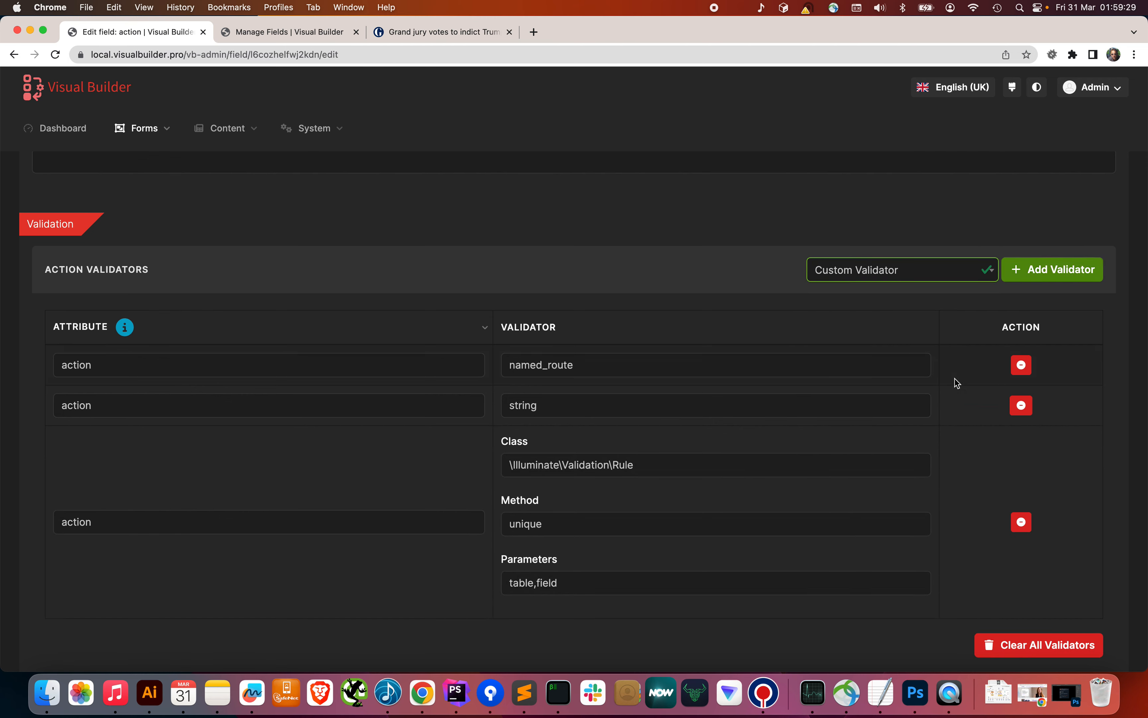
- Replace the table parameter of the custom validator with {{$this->id}}, and delete that validator
{"action": "scroll", "coordinate": [852, 449], "scroll_direction": "down", "scroll_amount": 3}
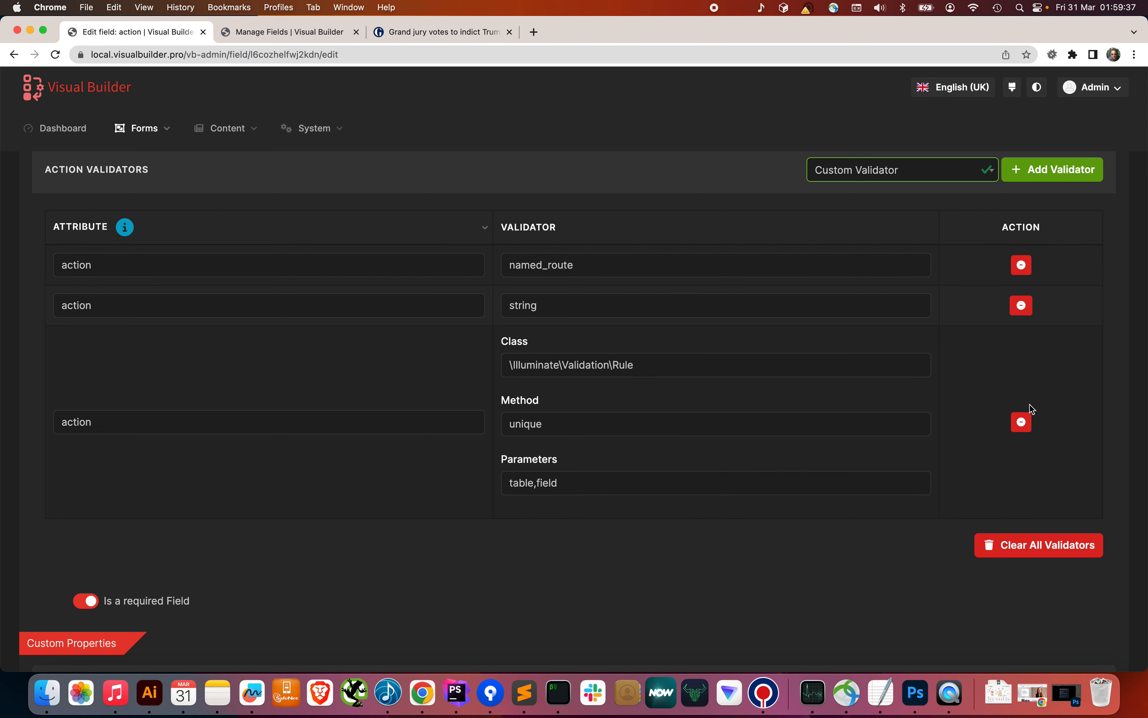
{"action": "double_click", "coordinate": [517, 482]}
{"action": "type", "text": "{{"}
{"action": "type", "text": "}}"}
{"action": "type", "text": "$this->"}
{"action": "type", "text": "id"}
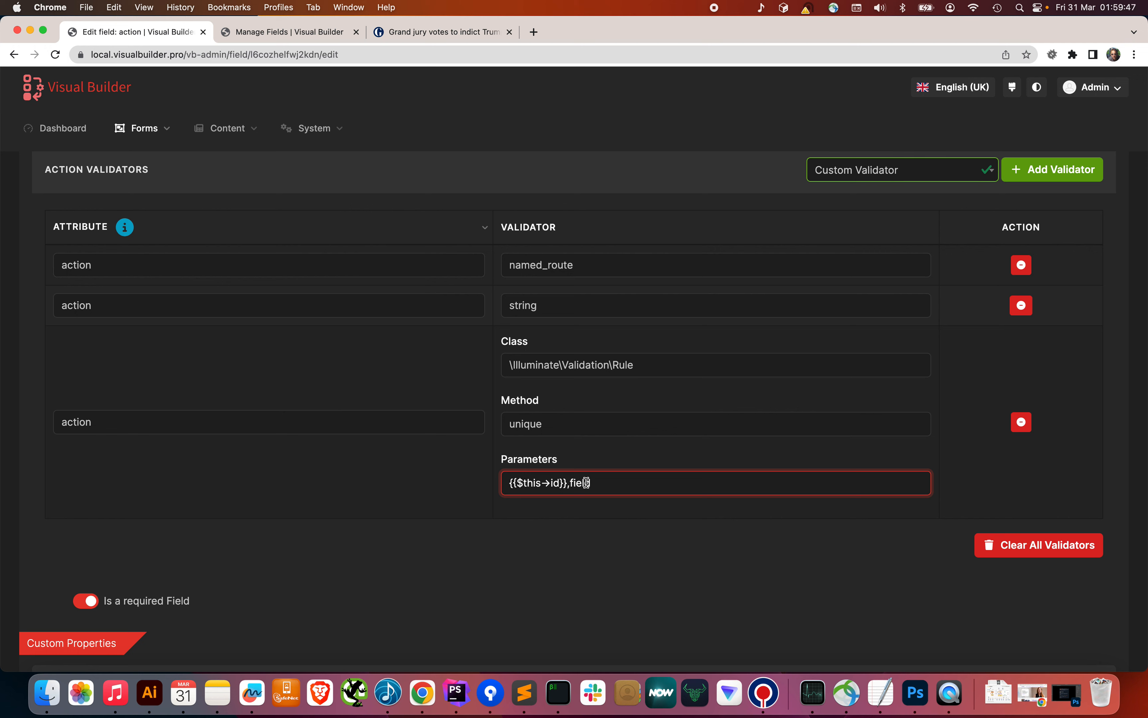
{"action": "left_click", "coordinate": [607, 484]}
{"action": "left_click_drag", "start_coordinate": [606, 484], "coordinate": [506, 484]}
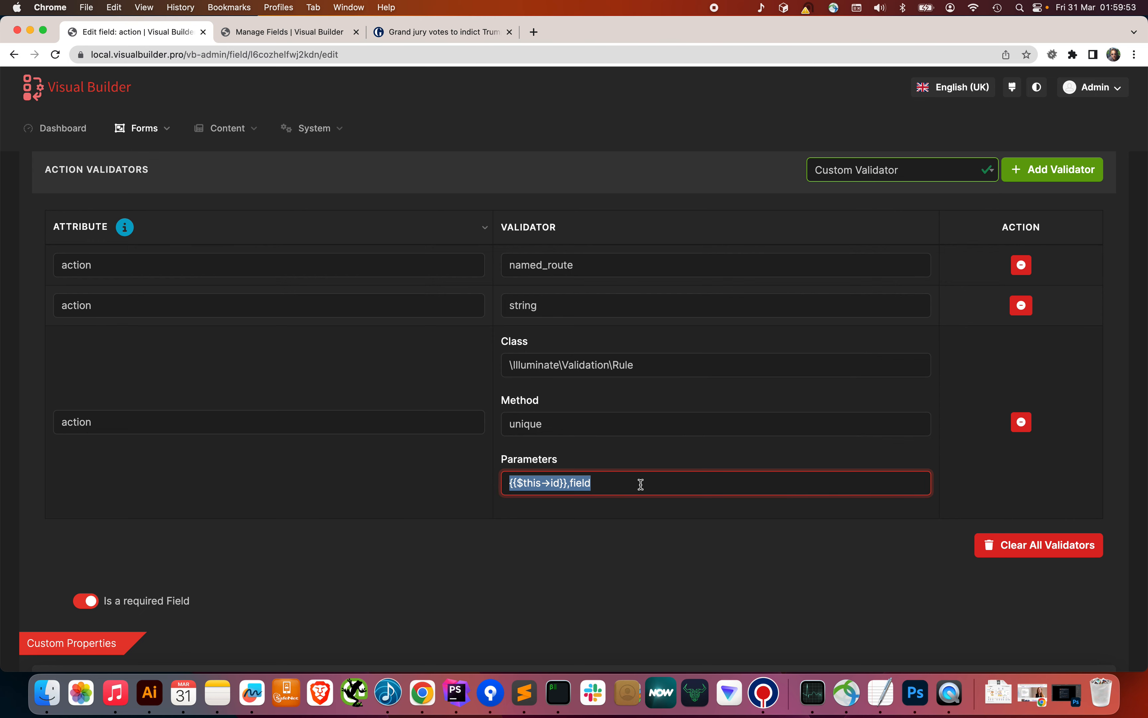
{"action": "left_click", "coordinate": [1023, 423]}
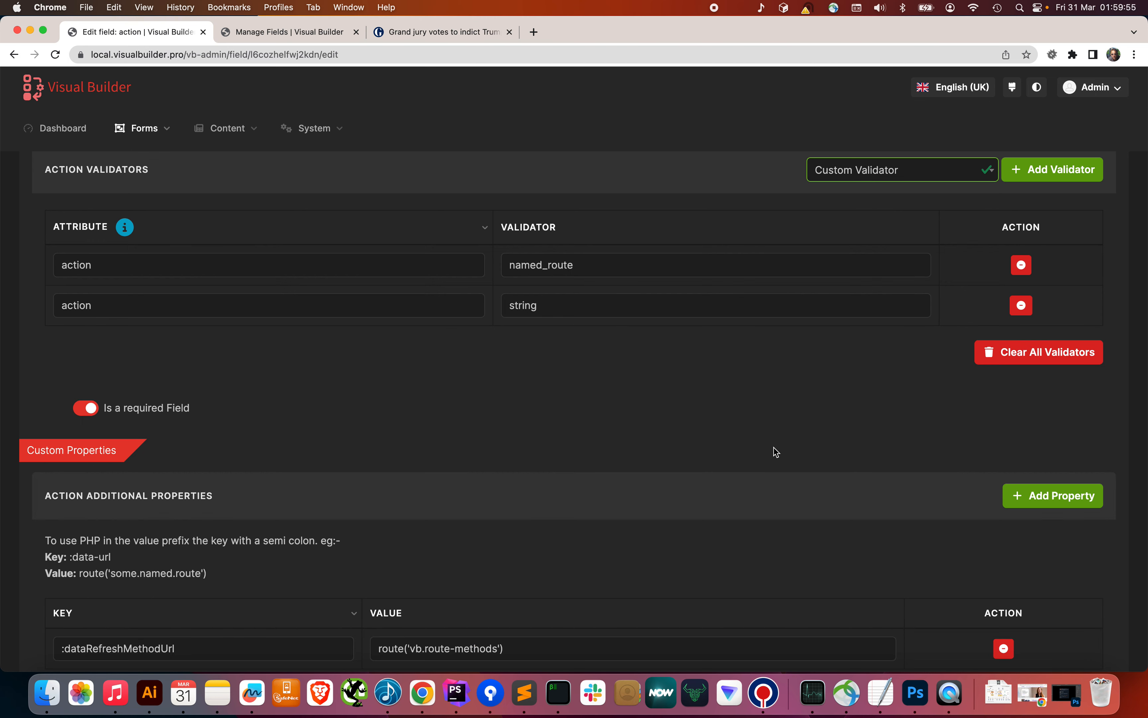
- Add a custom property to the Action field with key data-cy and value my-input
{"action": "scroll", "coordinate": [776, 452], "scroll_direction": "down", "scroll_amount": 5}
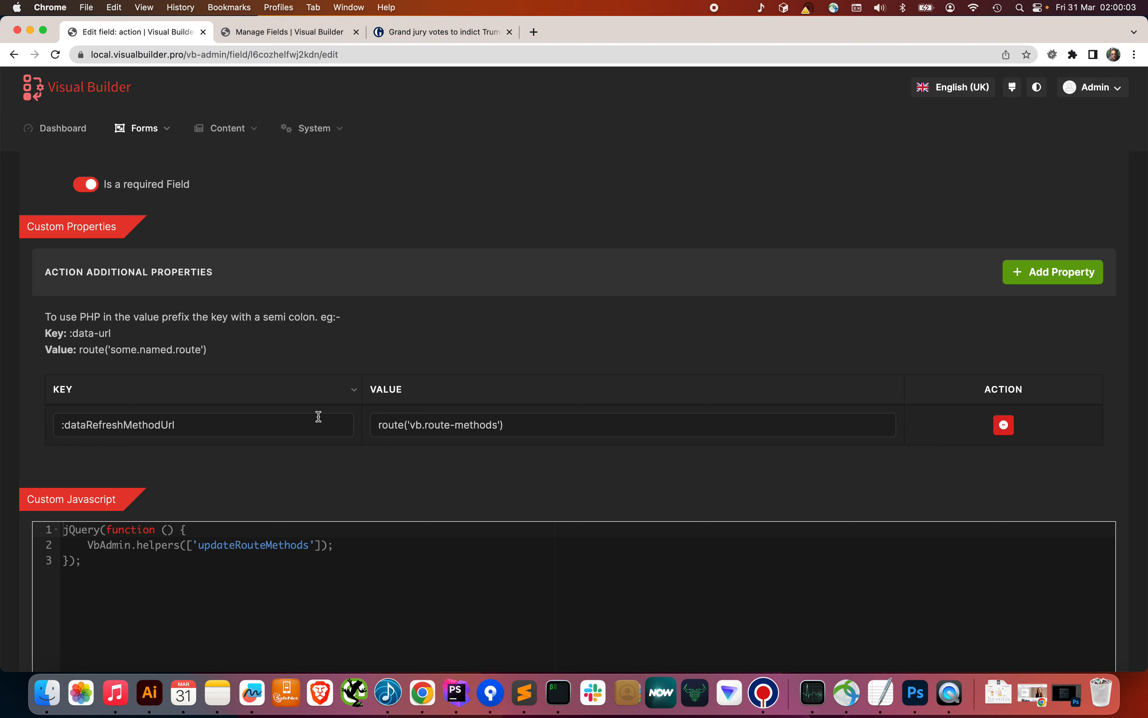
{"action": "left_click_drag", "start_coordinate": [380, 424], "coordinate": [545, 426]}
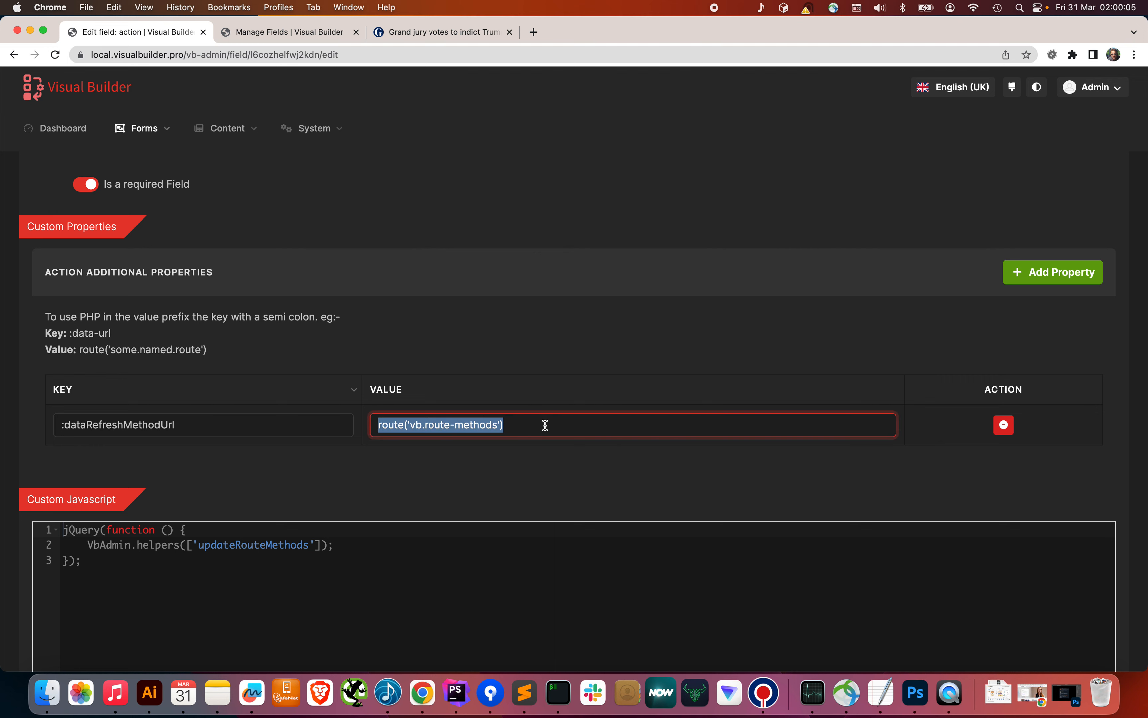
{"action": "left_click", "coordinate": [1061, 273]}
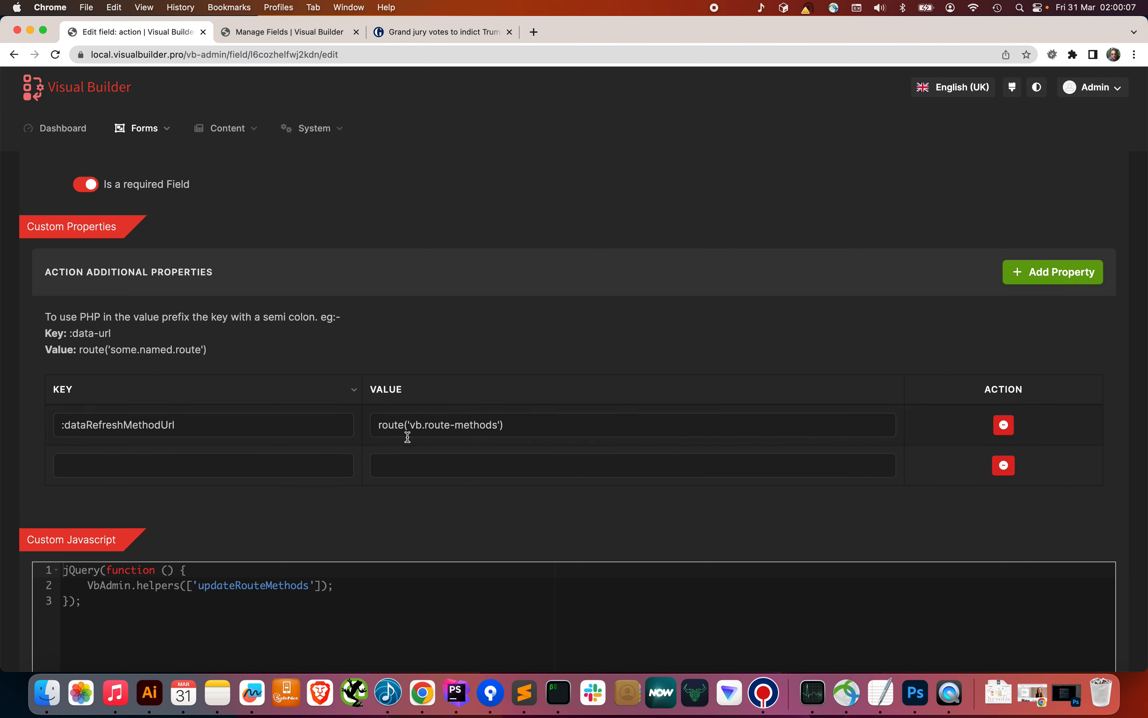
{"action": "left_click", "coordinate": [220, 460]}
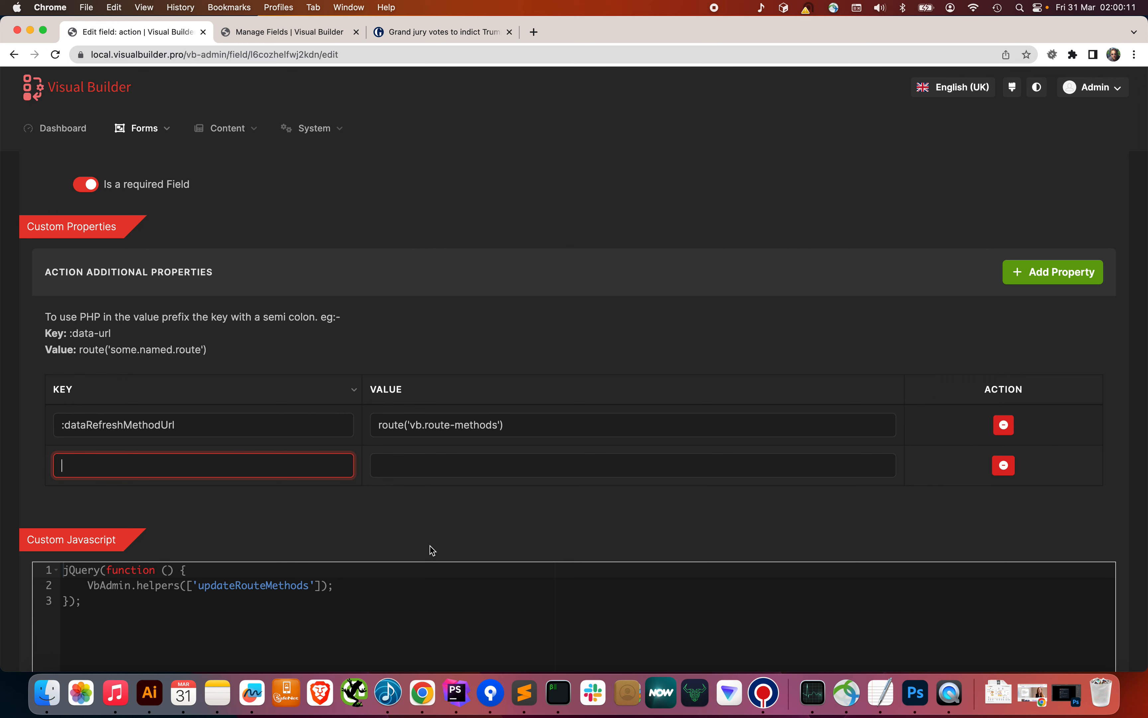
{"action": "type", "text": "data-cy"}
{"action": "left_click", "coordinate": [454, 463]}
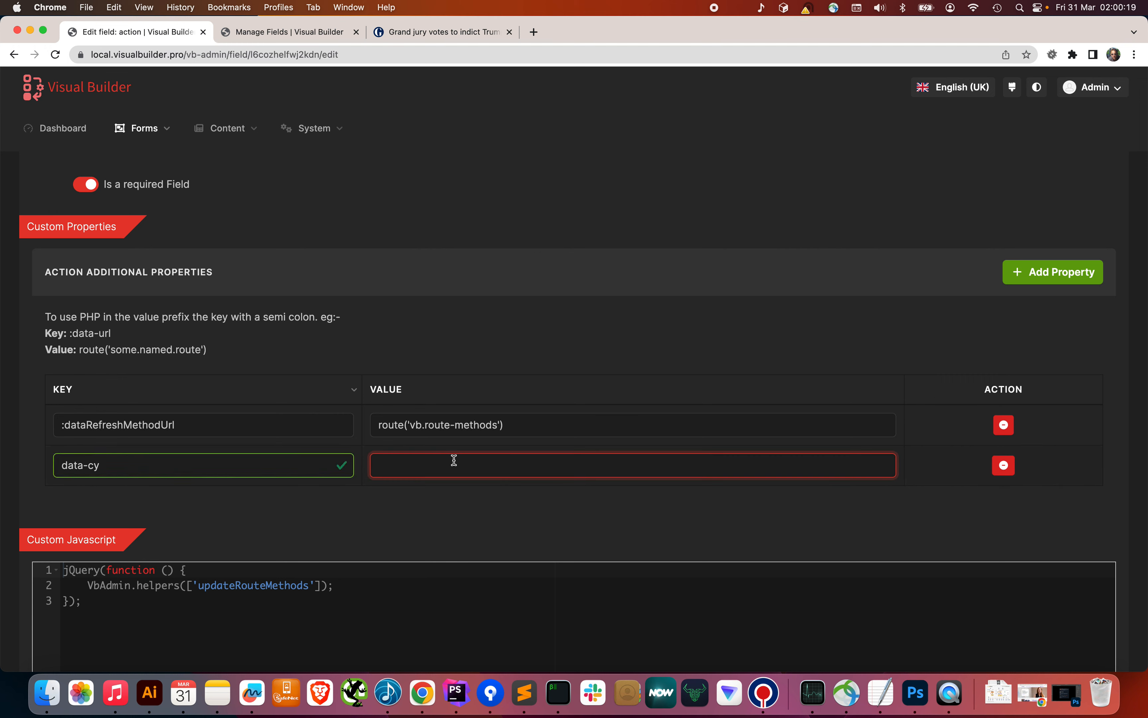
{"action": "type", "text": "my-input"}
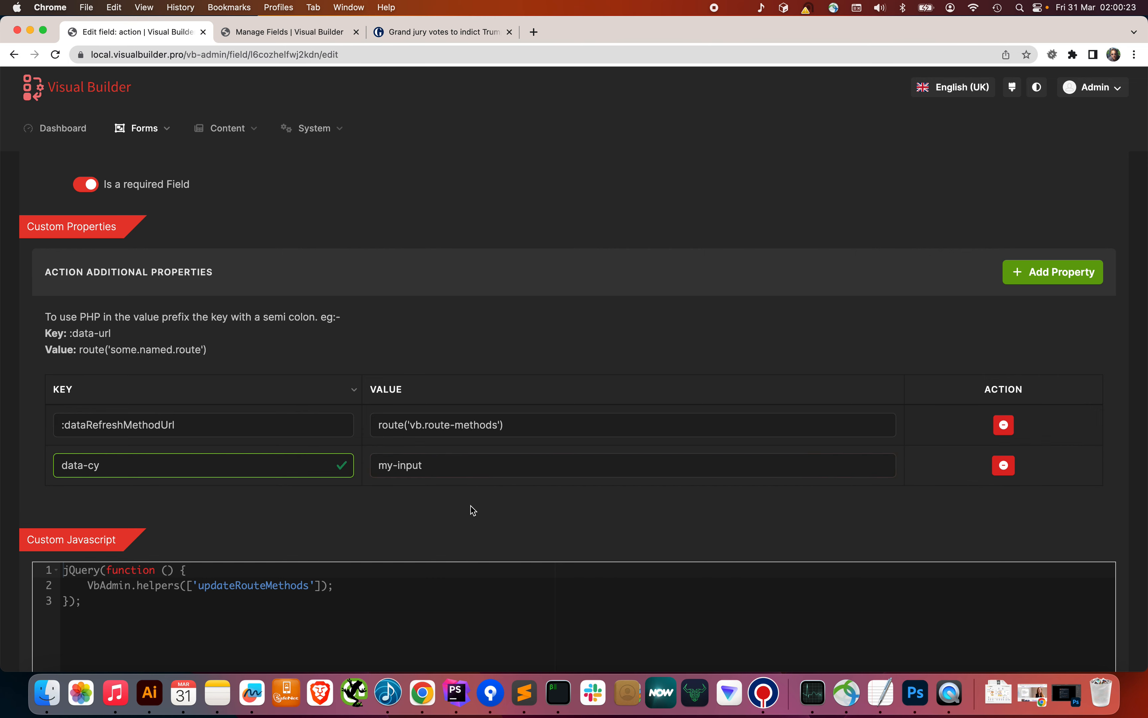
{"action": "left_click", "coordinate": [471, 506]}
- Review the Action field's Custom Javascript code, then return to the start of the field's settings
{"action": "scroll", "coordinate": [471, 506], "scroll_direction": "down", "scroll_amount": 2}
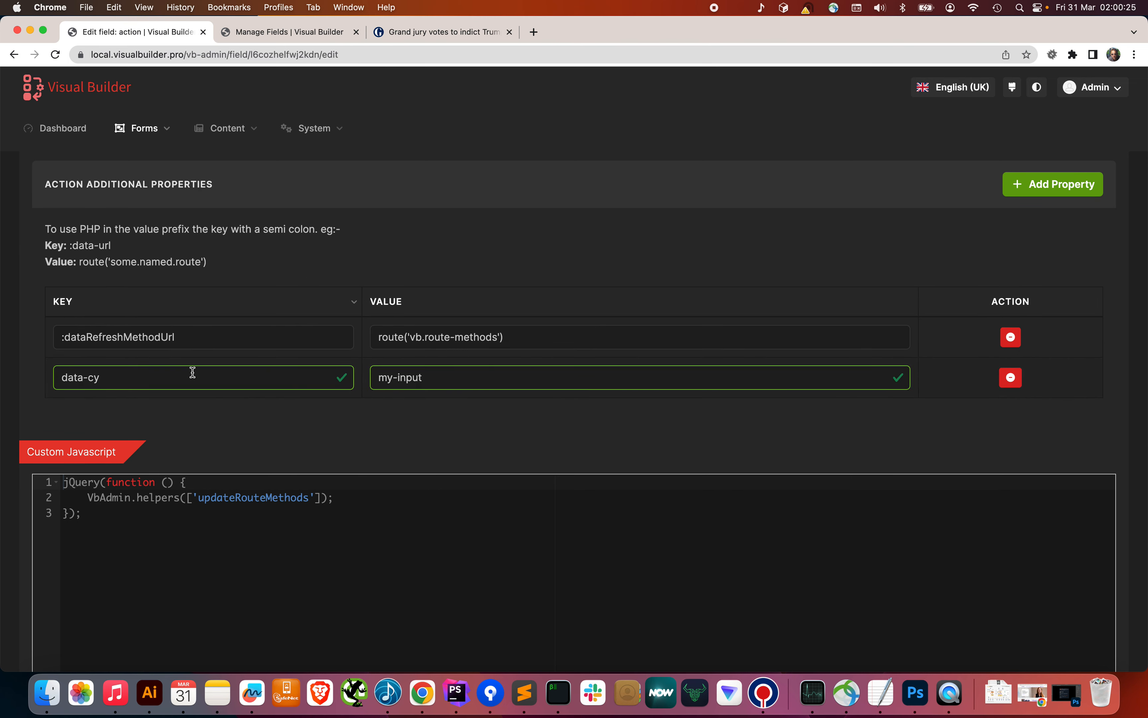
{"action": "scroll", "coordinate": [357, 406], "scroll_direction": "down", "scroll_amount": 3}
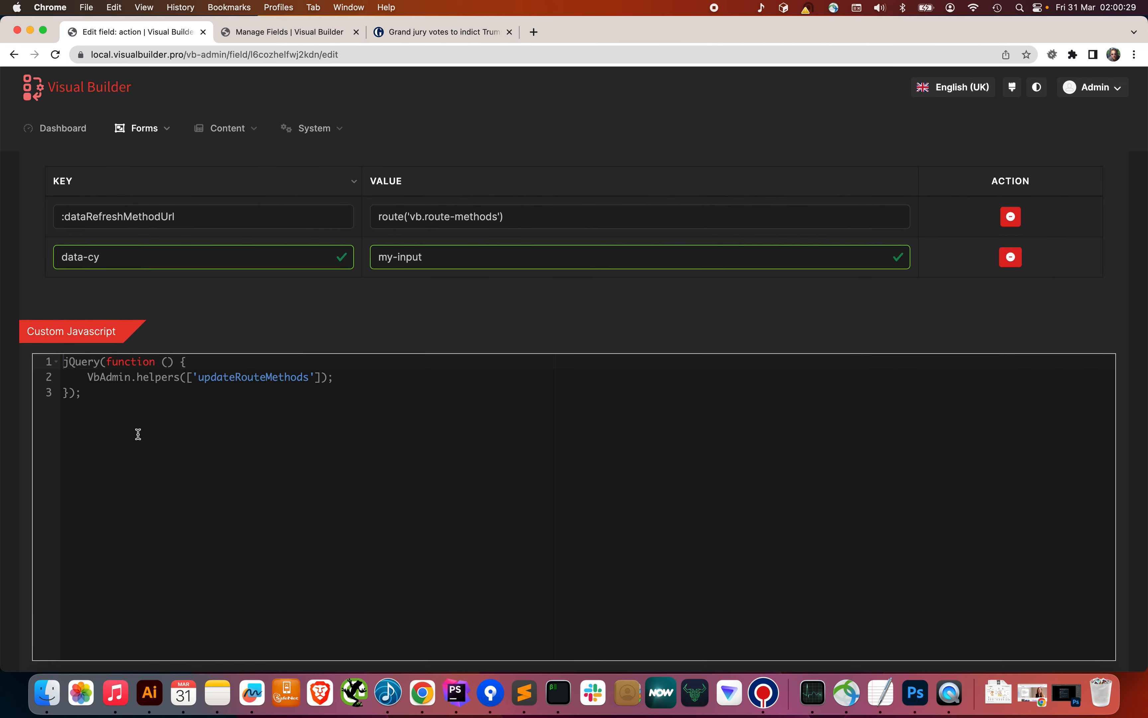
{"action": "left_click", "coordinate": [147, 402]}
{"action": "scroll", "coordinate": [329, 397], "scroll_direction": "up", "scroll_amount": 15}
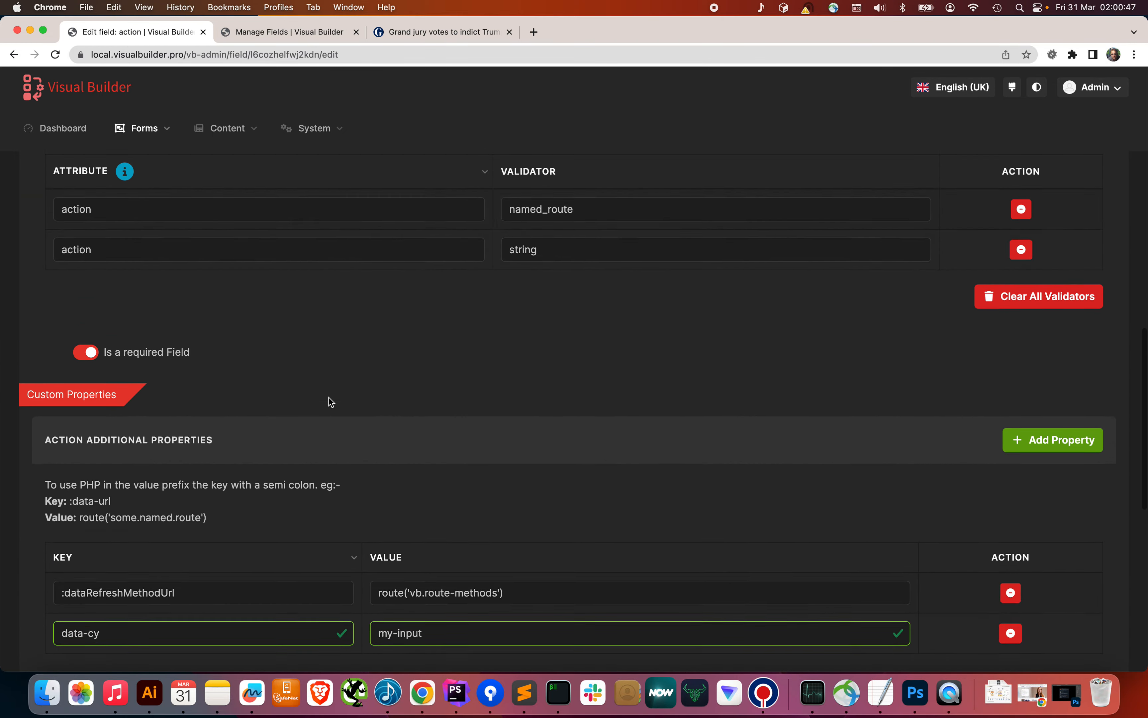
{"action": "scroll", "coordinate": [328, 397], "scroll_direction": "up", "scroll_amount": 5}
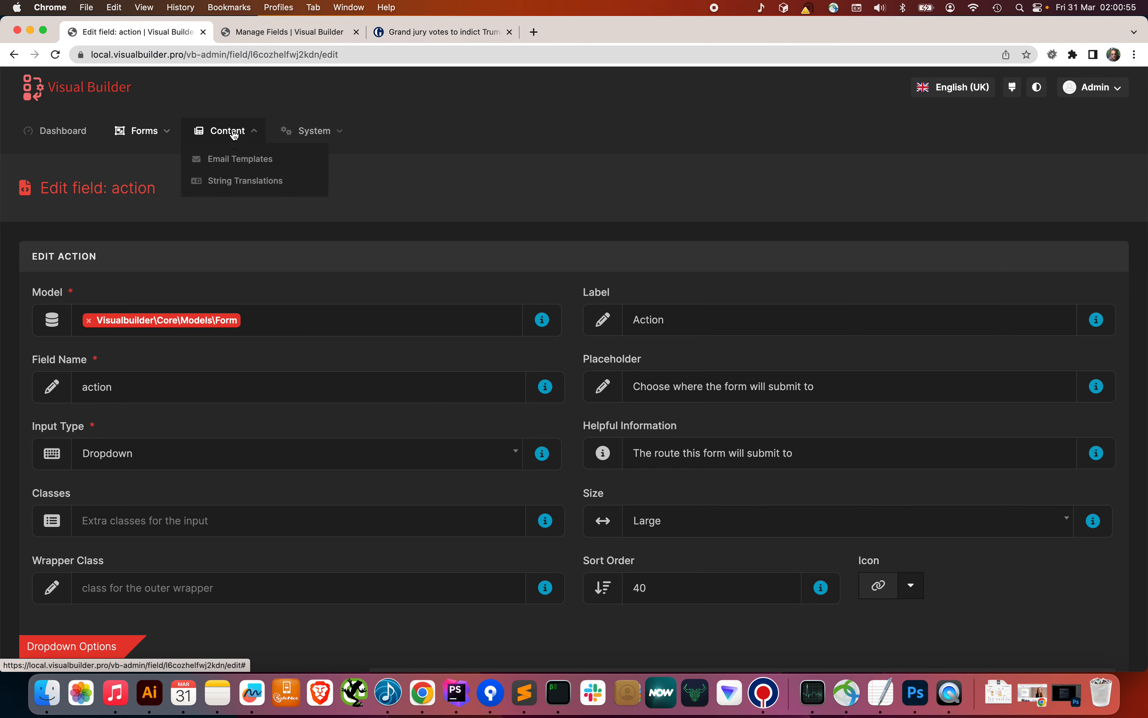
- Switch to the Manage Fields list, examine the input previews through the Form fields, and view the choices in the Models dropdown preview
{"action": "left_click", "coordinate": [286, 35]}
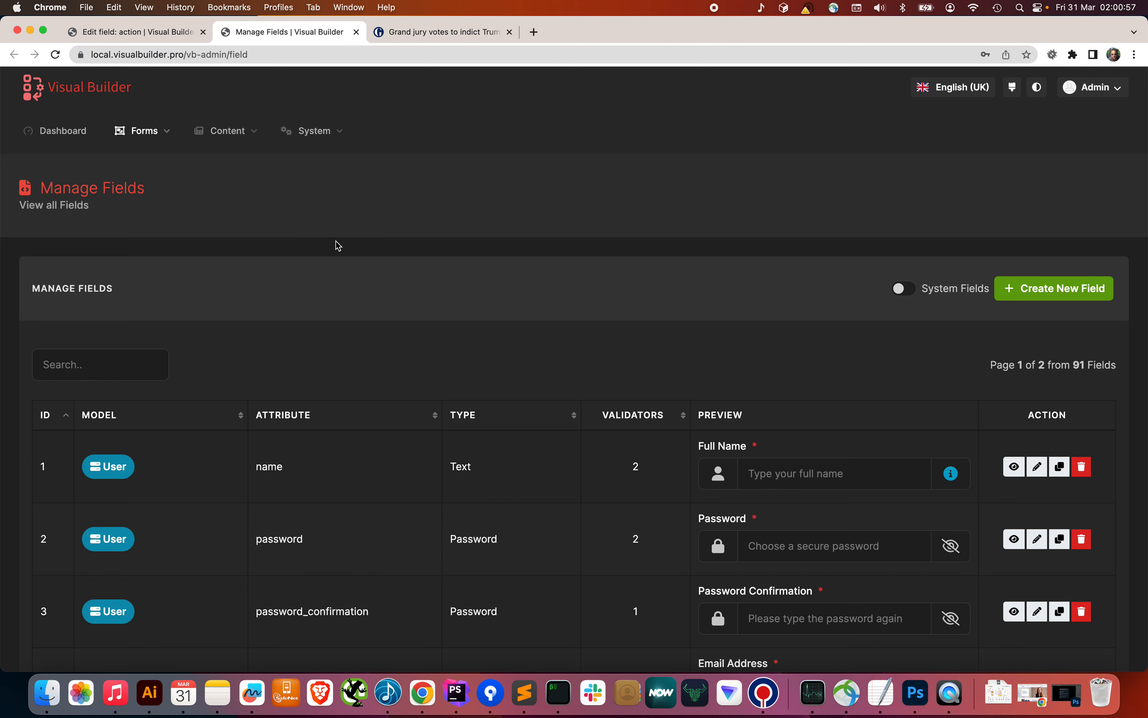
{"action": "scroll", "coordinate": [962, 398], "scroll_direction": "down", "scroll_amount": 1}
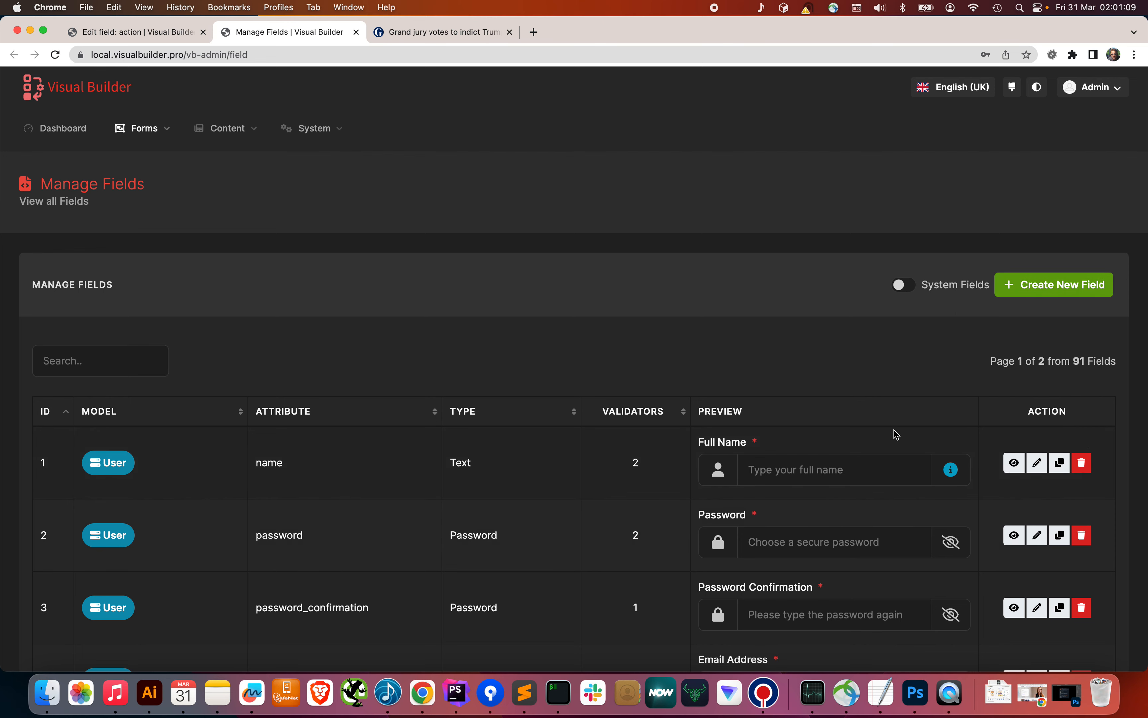
{"action": "scroll", "coordinate": [896, 434], "scroll_direction": "down", "scroll_amount": 3}
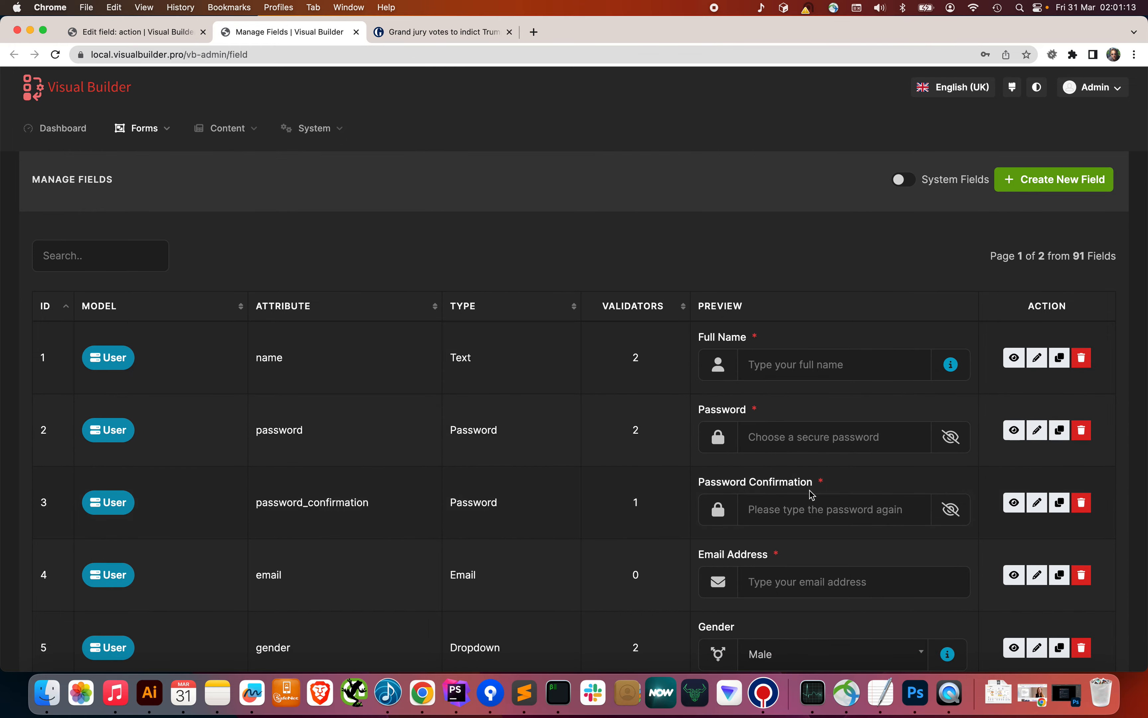
{"action": "scroll", "coordinate": [811, 493], "scroll_direction": "down", "scroll_amount": 5}
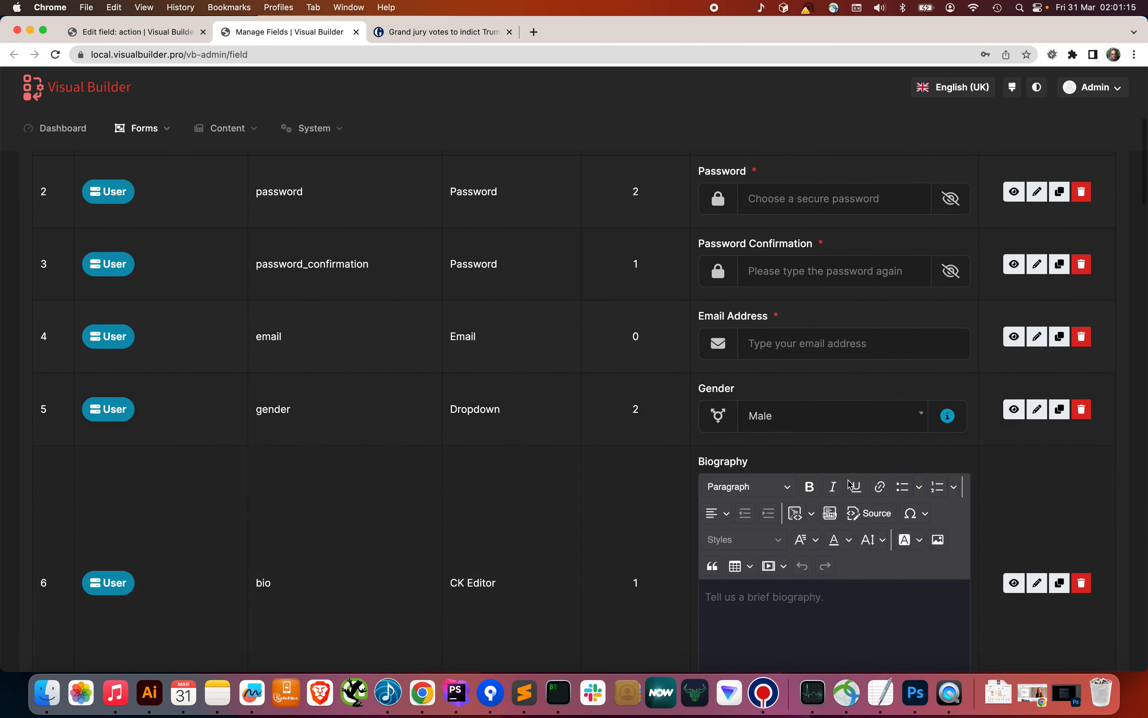
{"action": "scroll", "coordinate": [841, 587], "scroll_direction": "down", "scroll_amount": 8}
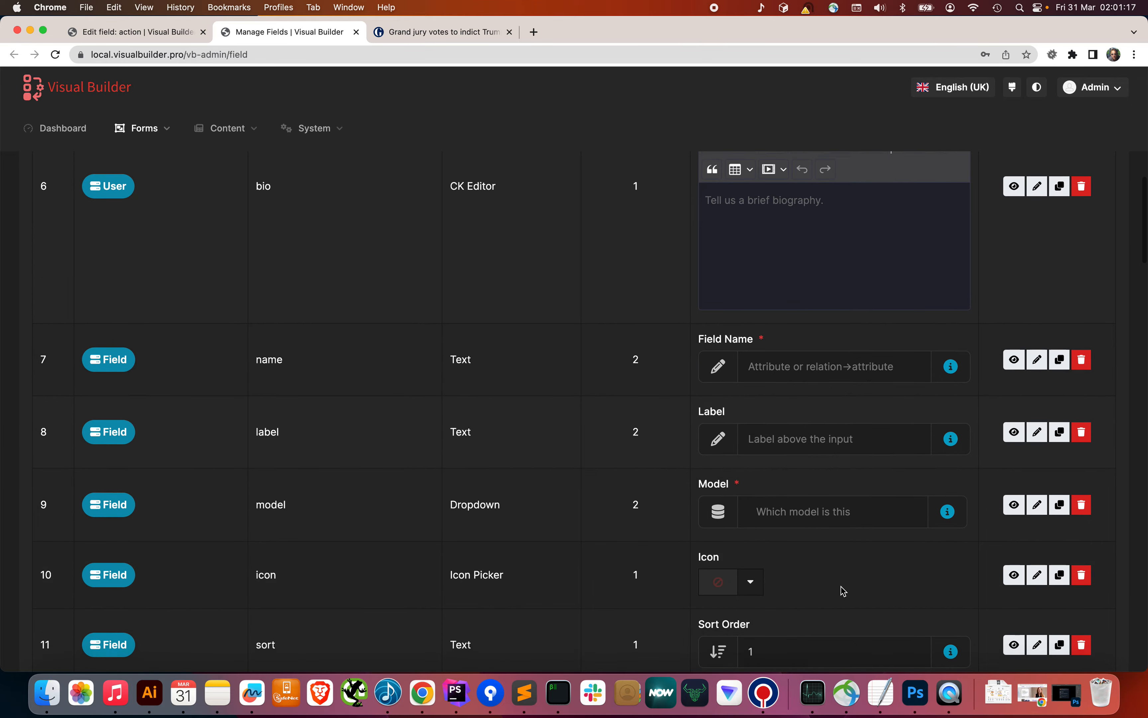
{"action": "scroll", "coordinate": [841, 587], "scroll_direction": "down", "scroll_amount": 2}
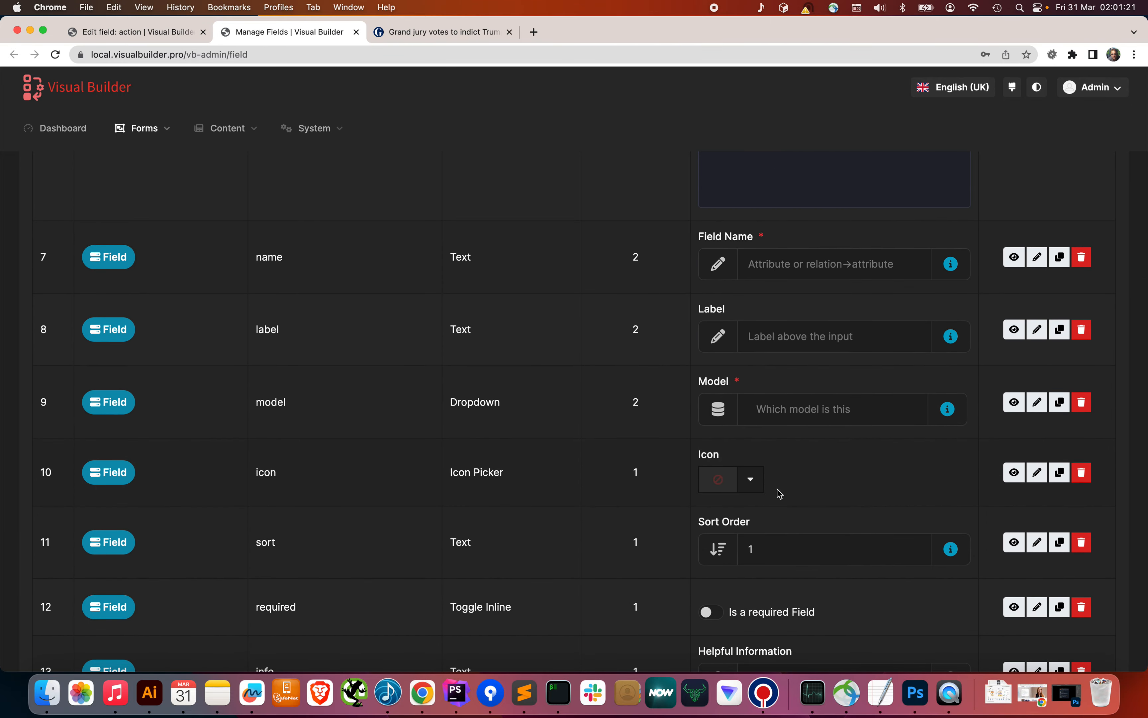
{"action": "scroll", "coordinate": [778, 492], "scroll_direction": "down", "scroll_amount": 6}
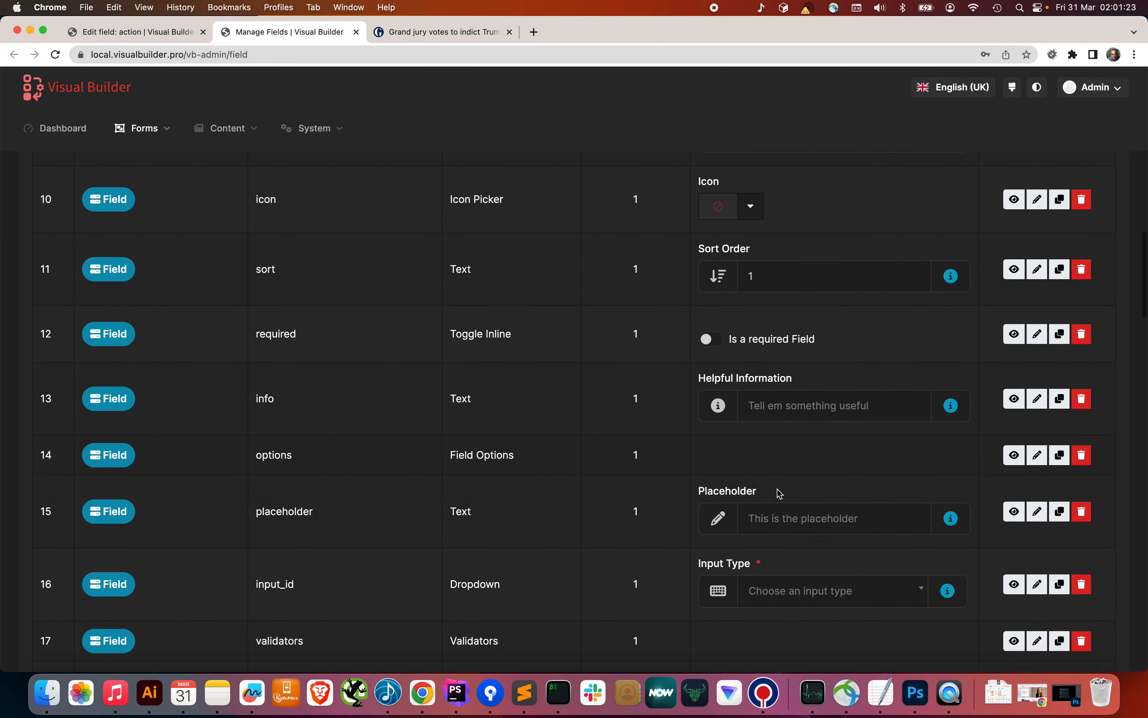
{"action": "scroll", "coordinate": [791, 467], "scroll_direction": "down", "scroll_amount": 8}
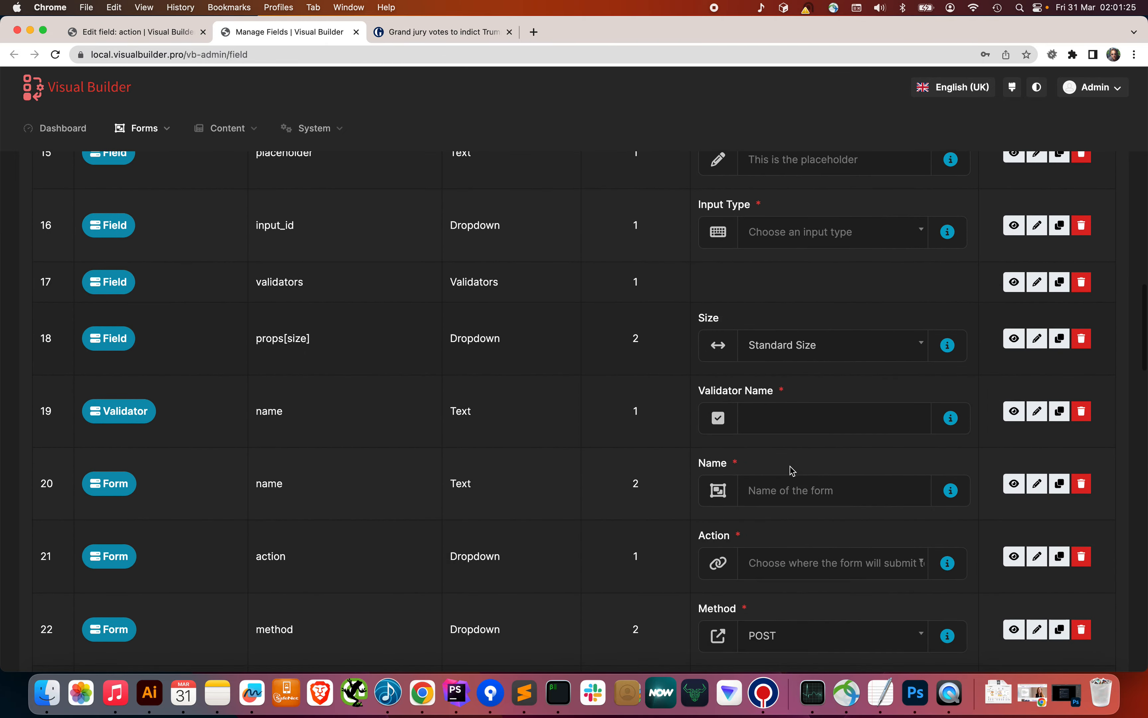
{"action": "scroll", "coordinate": [791, 467], "scroll_direction": "down", "scroll_amount": 6}
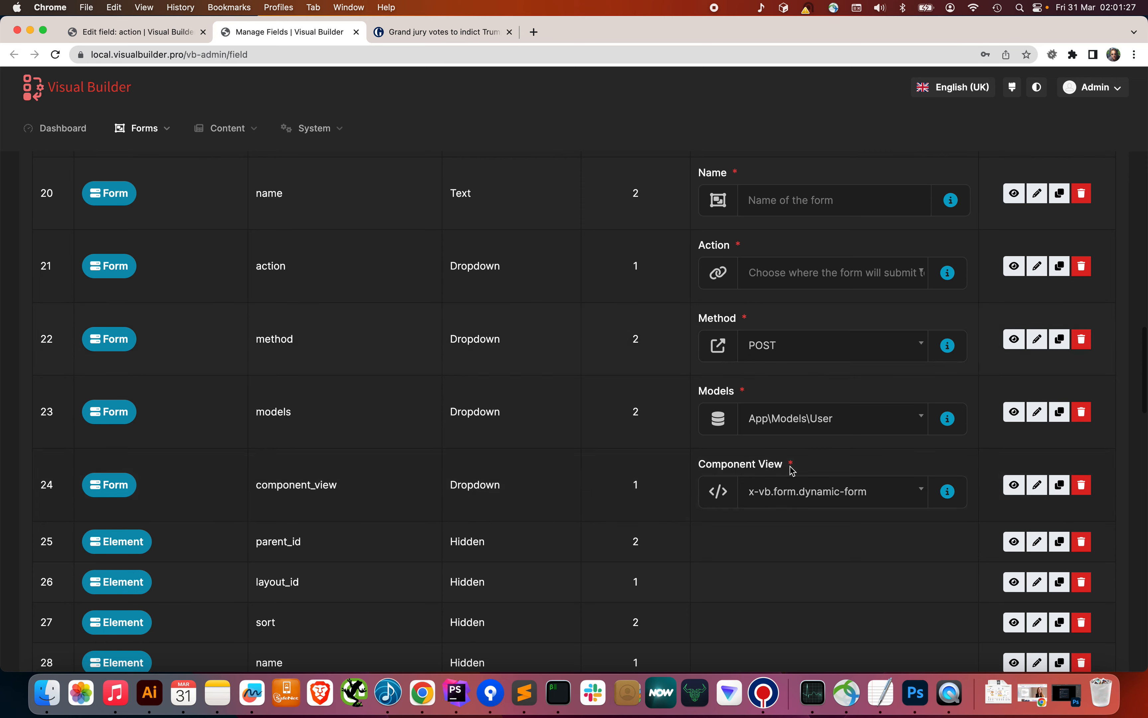
{"action": "scroll", "coordinate": [791, 467], "scroll_direction": "down", "scroll_amount": 2}
{"action": "left_click", "coordinate": [838, 352]}
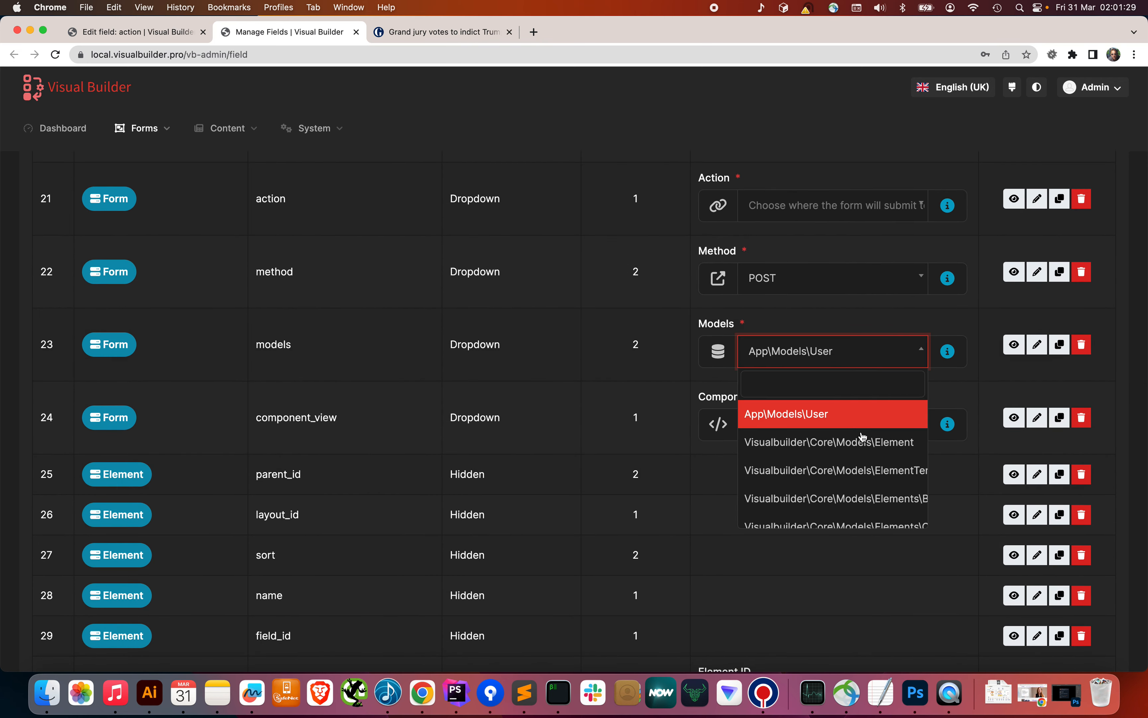
{"action": "left_click", "coordinate": [864, 351]}
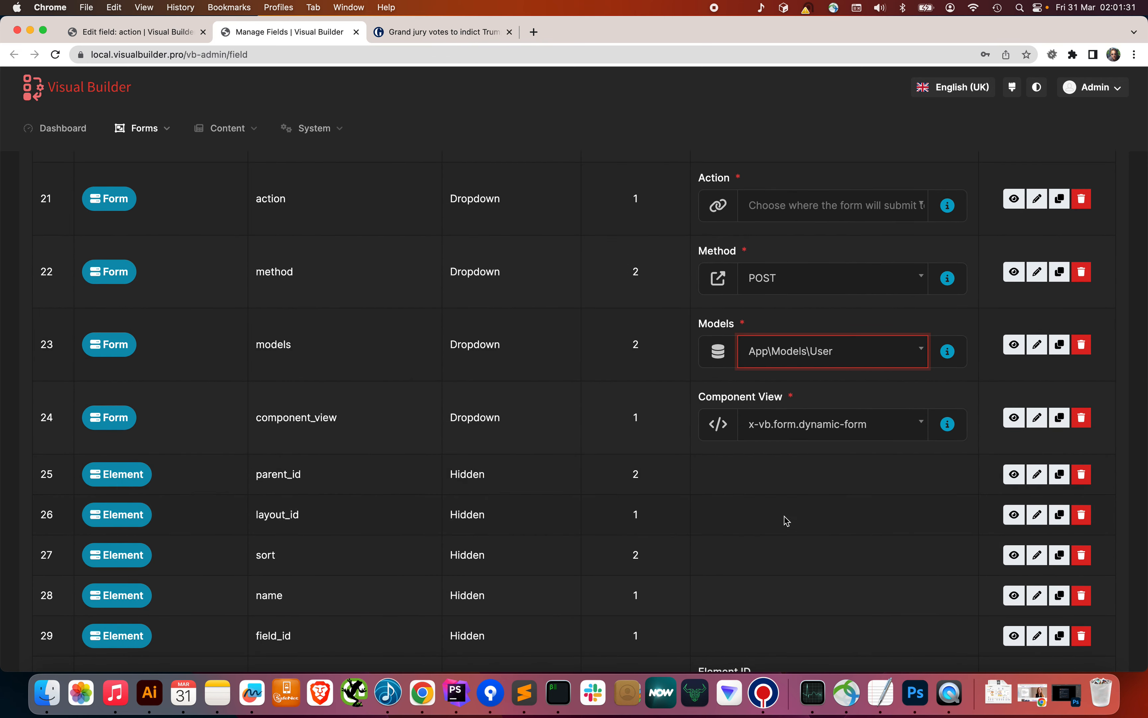
- Examine the previews of the Element and User fields, and open the avatar upload's file chooser without picking a file
{"action": "scroll", "coordinate": [784, 517], "scroll_direction": "down", "scroll_amount": 10}
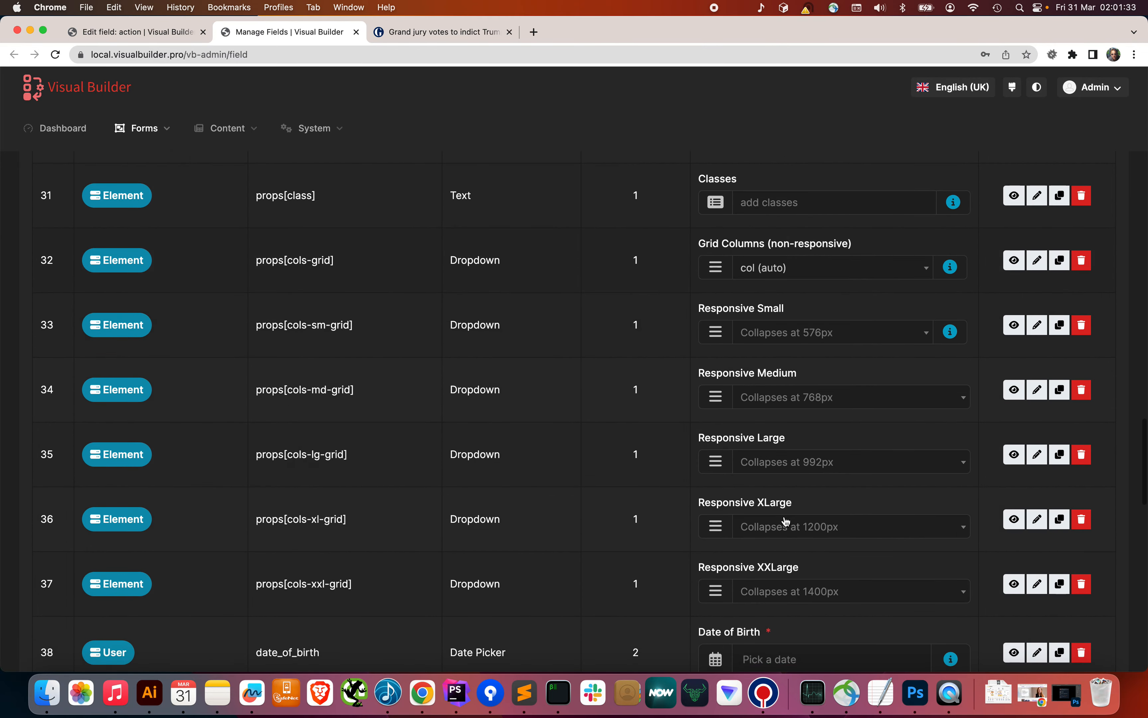
{"action": "scroll", "coordinate": [816, 398], "scroll_direction": "up", "scroll_amount": 4}
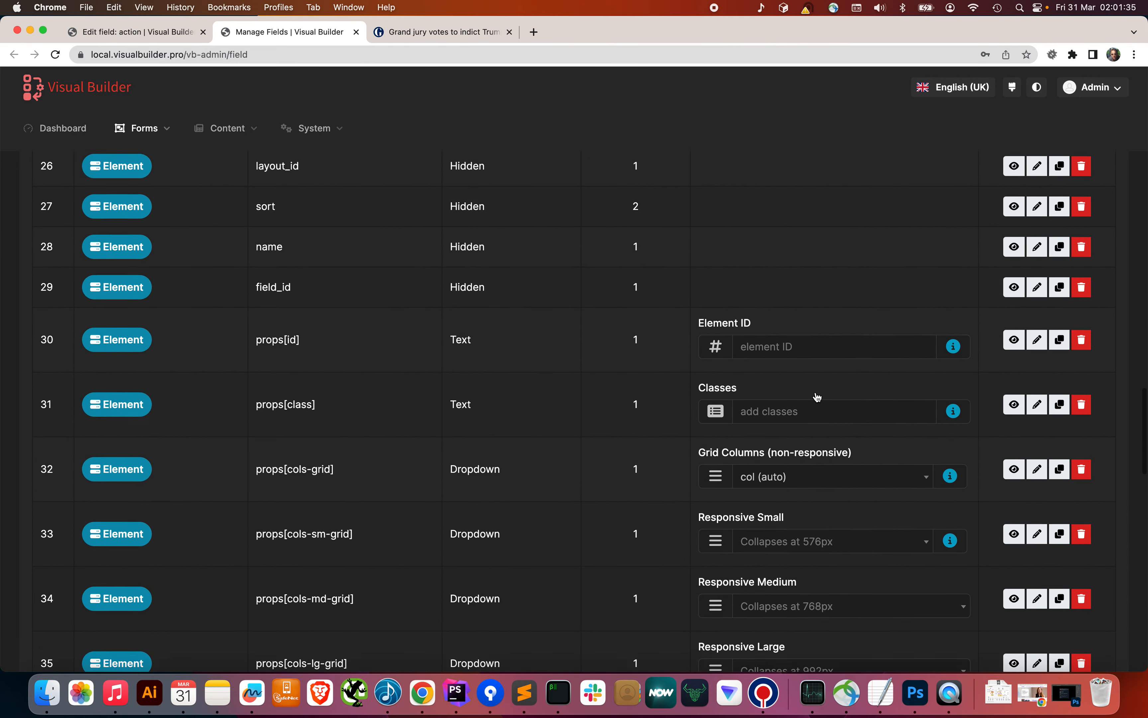
{"action": "scroll", "coordinate": [817, 396], "scroll_direction": "up", "scroll_amount": 5}
{"action": "scroll", "coordinate": [811, 396], "scroll_direction": "down", "scroll_amount": 6}
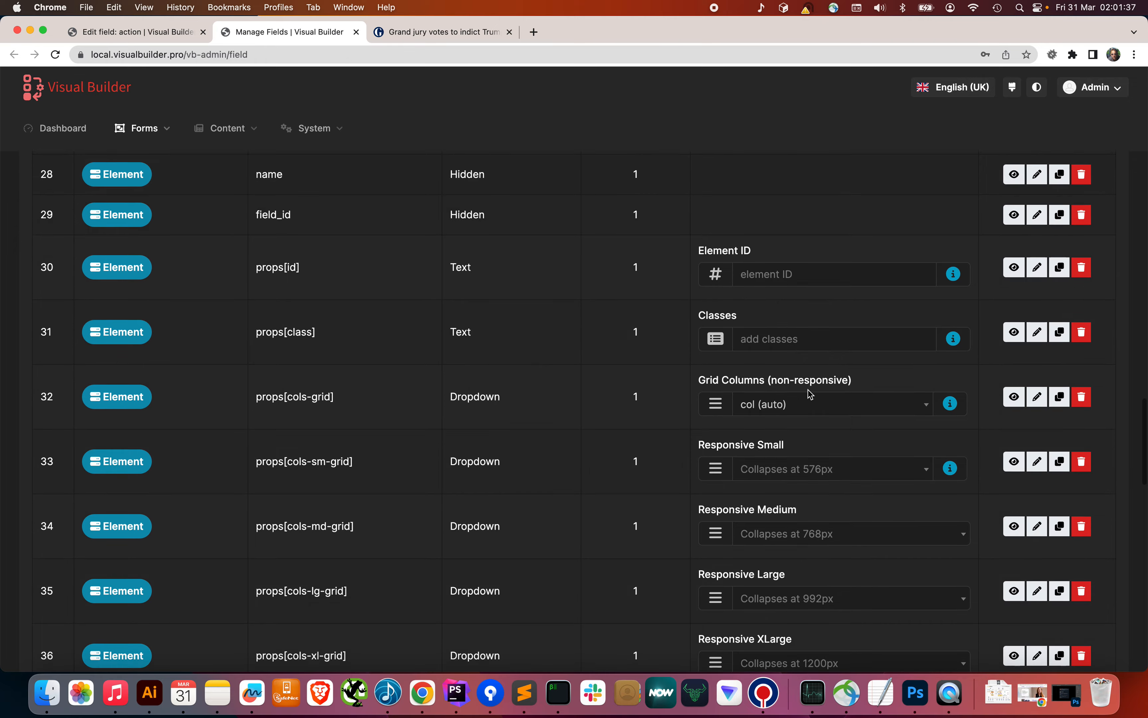
{"action": "scroll", "coordinate": [809, 394], "scroll_direction": "down", "scroll_amount": 8}
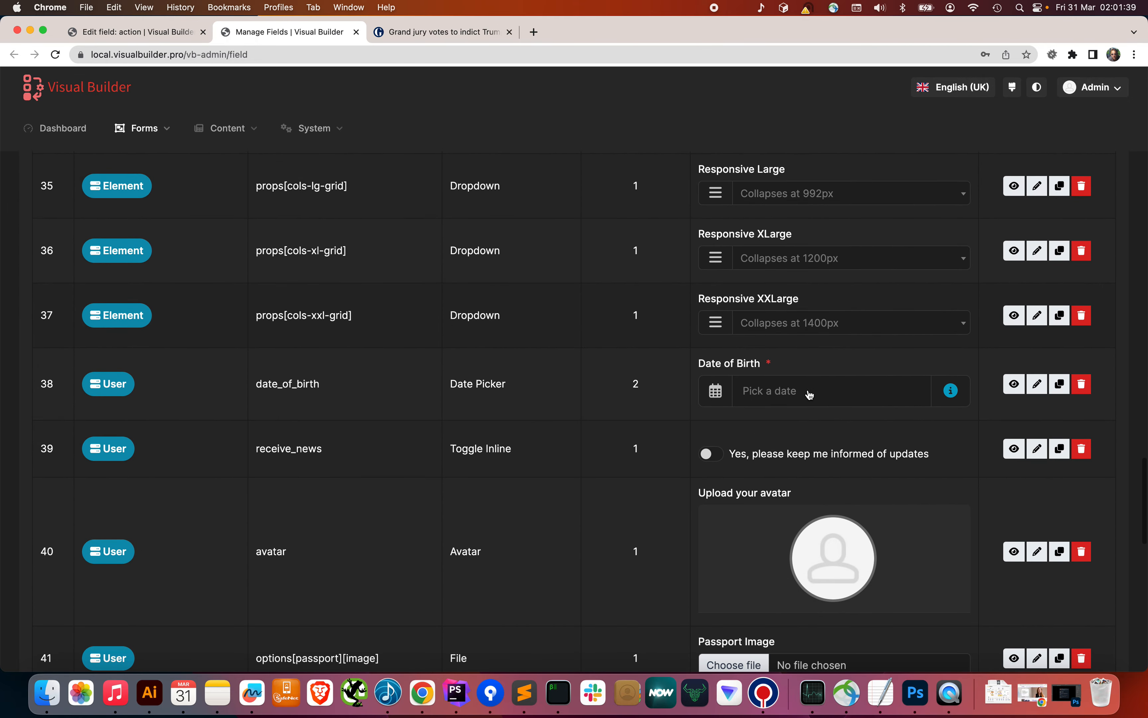
{"action": "scroll", "coordinate": [811, 395], "scroll_direction": "down", "scroll_amount": 2}
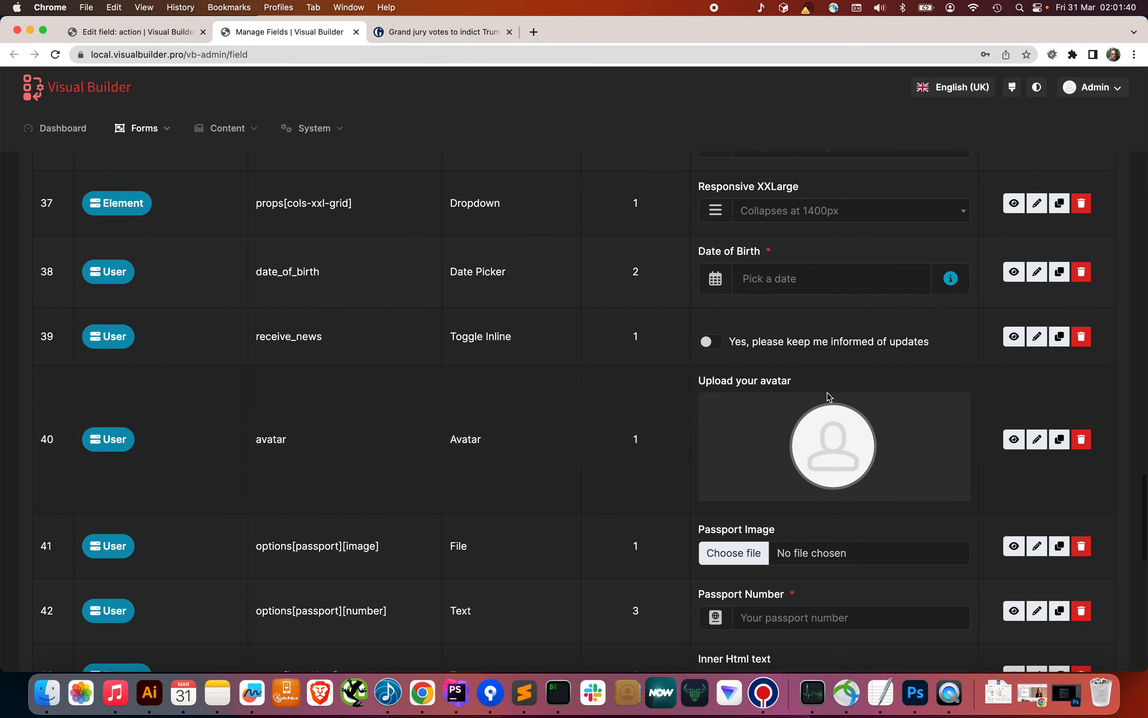
{"action": "left_click", "coordinate": [833, 445]}
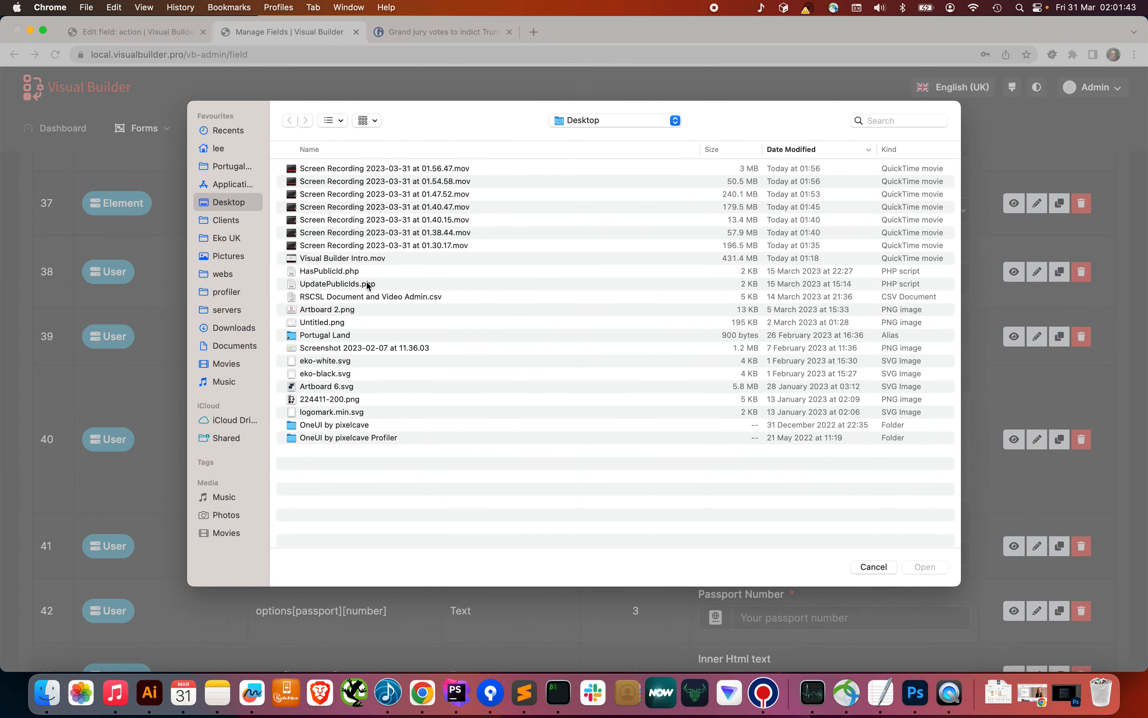
{"action": "left_click", "coordinate": [874, 563]}
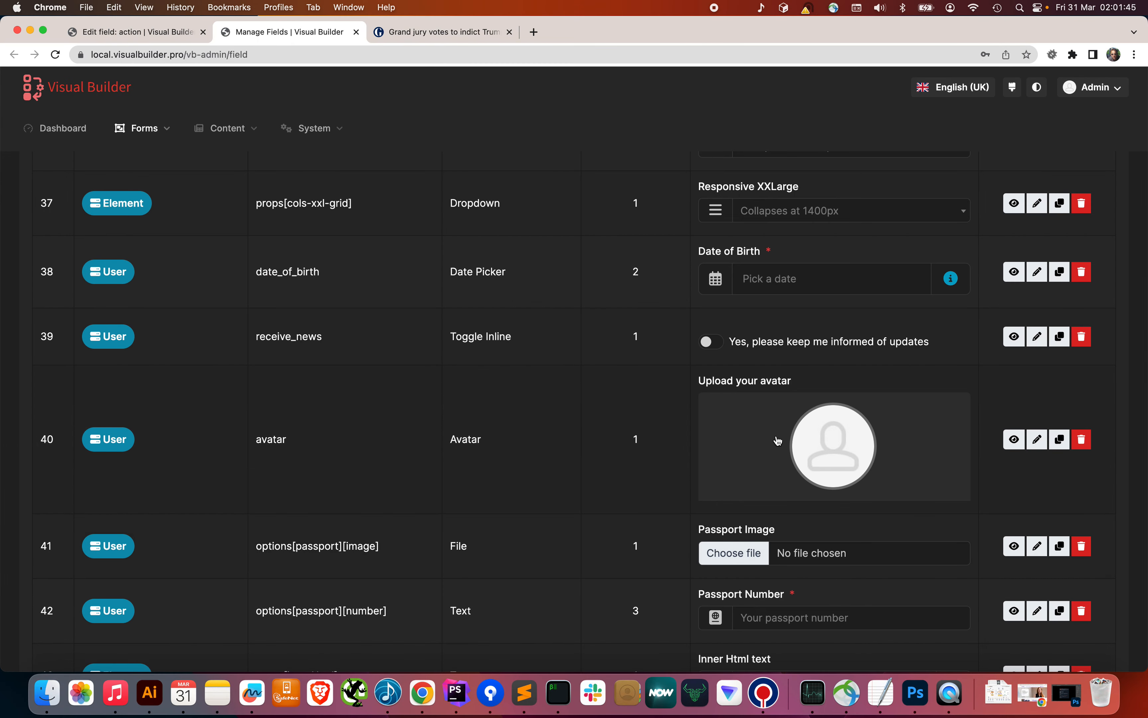
- Examine the remaining field previews on the page, including the code in the props[blade] Blade Editor
{"action": "scroll", "coordinate": [817, 525], "scroll_direction": "down", "scroll_amount": 4}
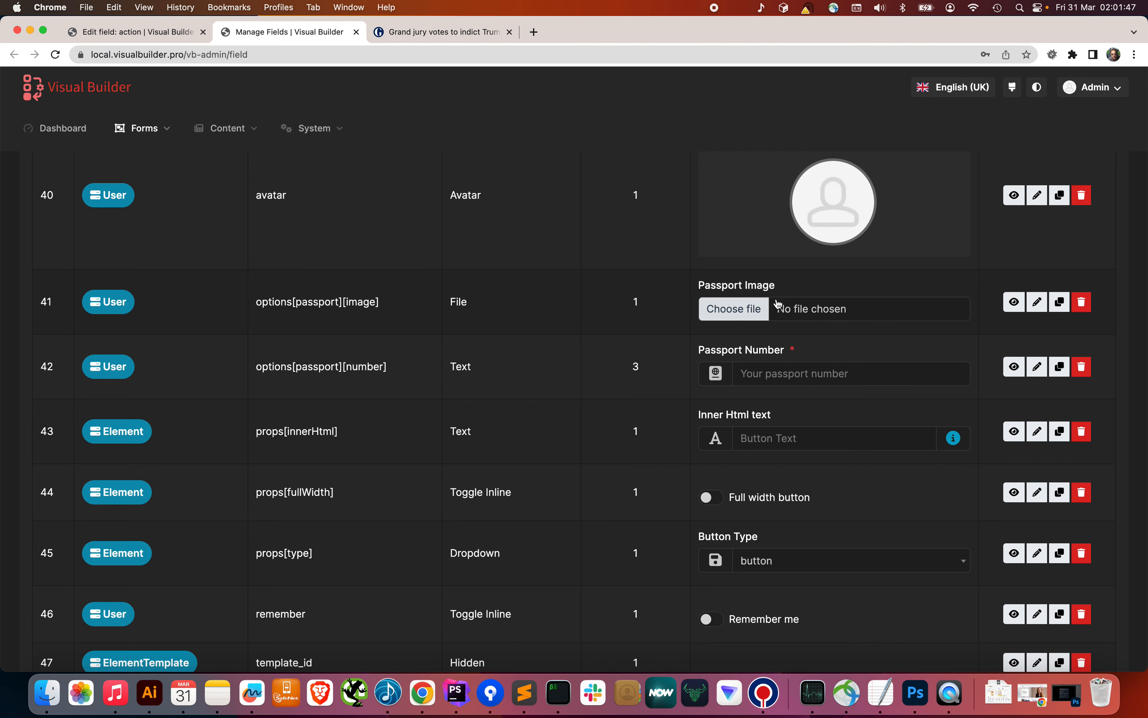
{"action": "scroll", "coordinate": [797, 464], "scroll_direction": "down", "scroll_amount": 2}
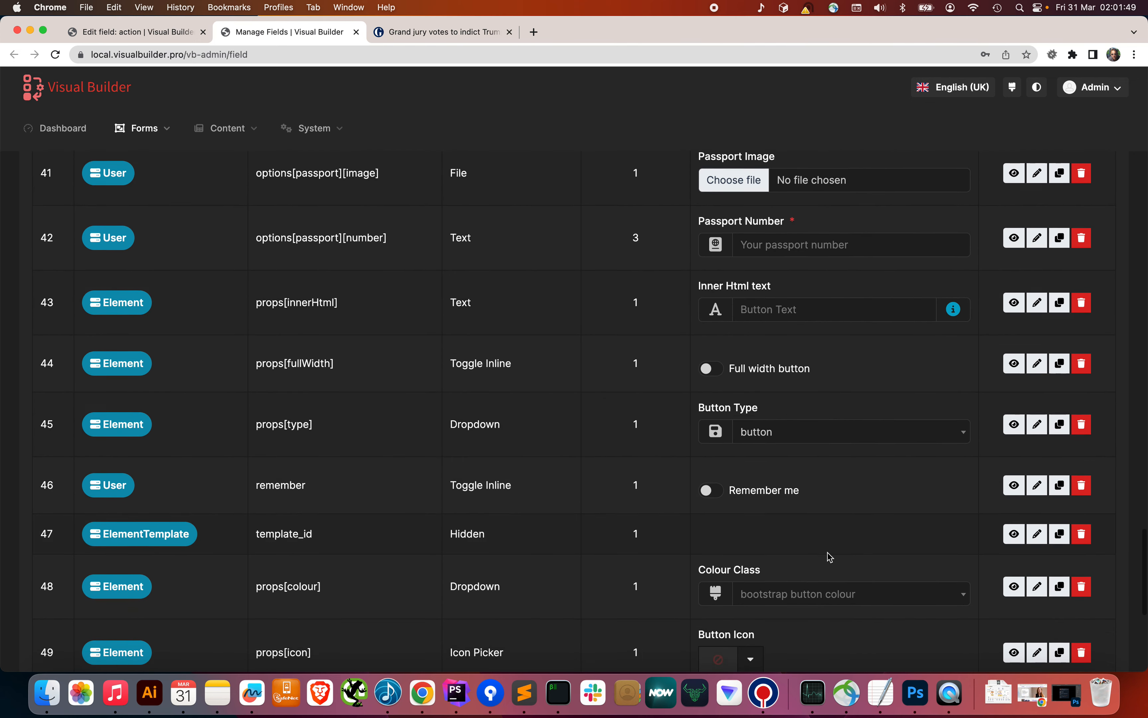
{"action": "scroll", "coordinate": [825, 553], "scroll_direction": "down", "scroll_amount": 5}
{"action": "left_click", "coordinate": [778, 469]}
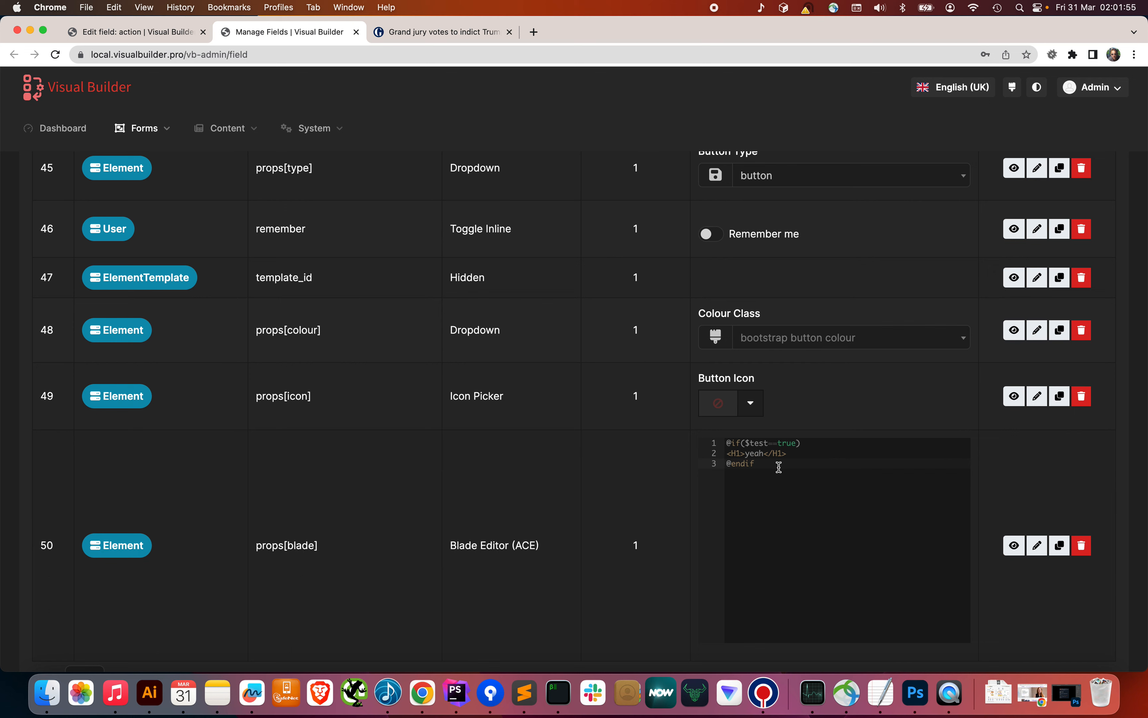
{"action": "left_click_drag", "start_coordinate": [773, 465], "coordinate": [707, 435]}
{"action": "left_click", "coordinate": [782, 498]}
{"action": "scroll", "coordinate": [831, 448], "scroll_direction": "down", "scroll_amount": 3}
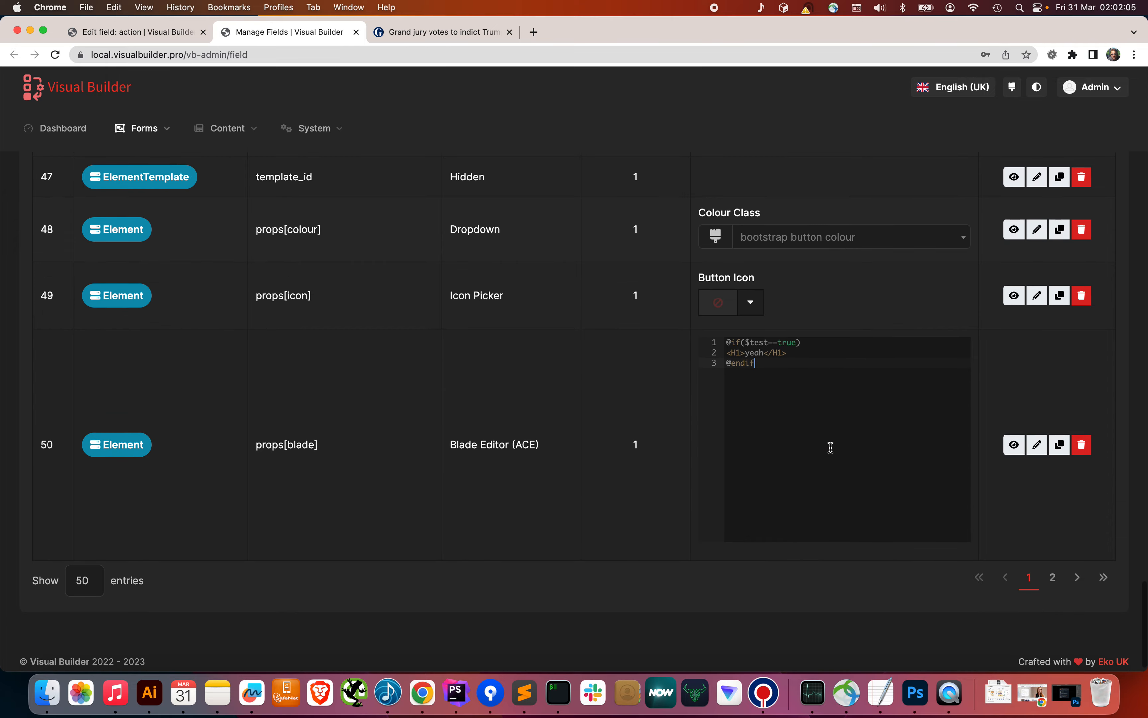
- Return towards the start of the Manage Fields list
{"action": "scroll", "coordinate": [830, 448], "scroll_direction": "up", "scroll_amount": 15}
{"action": "scroll", "coordinate": [832, 451], "scroll_direction": "up", "scroll_amount": 20}
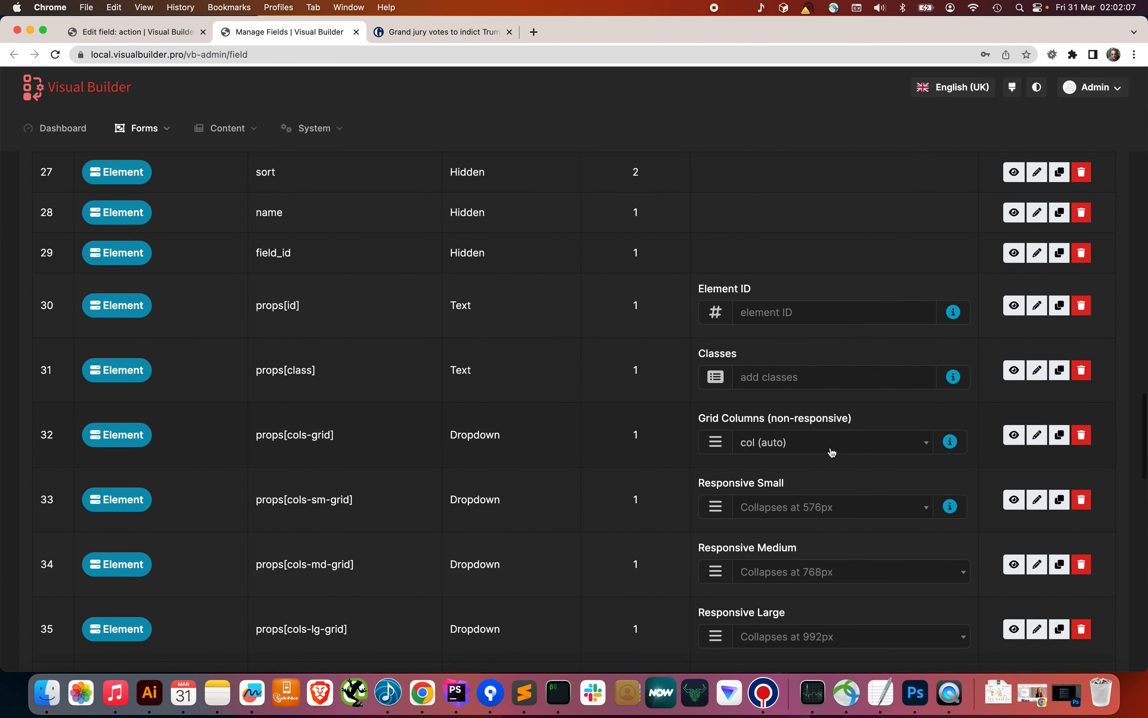
{"action": "scroll", "coordinate": [833, 452], "scroll_direction": "up", "scroll_amount": 20}
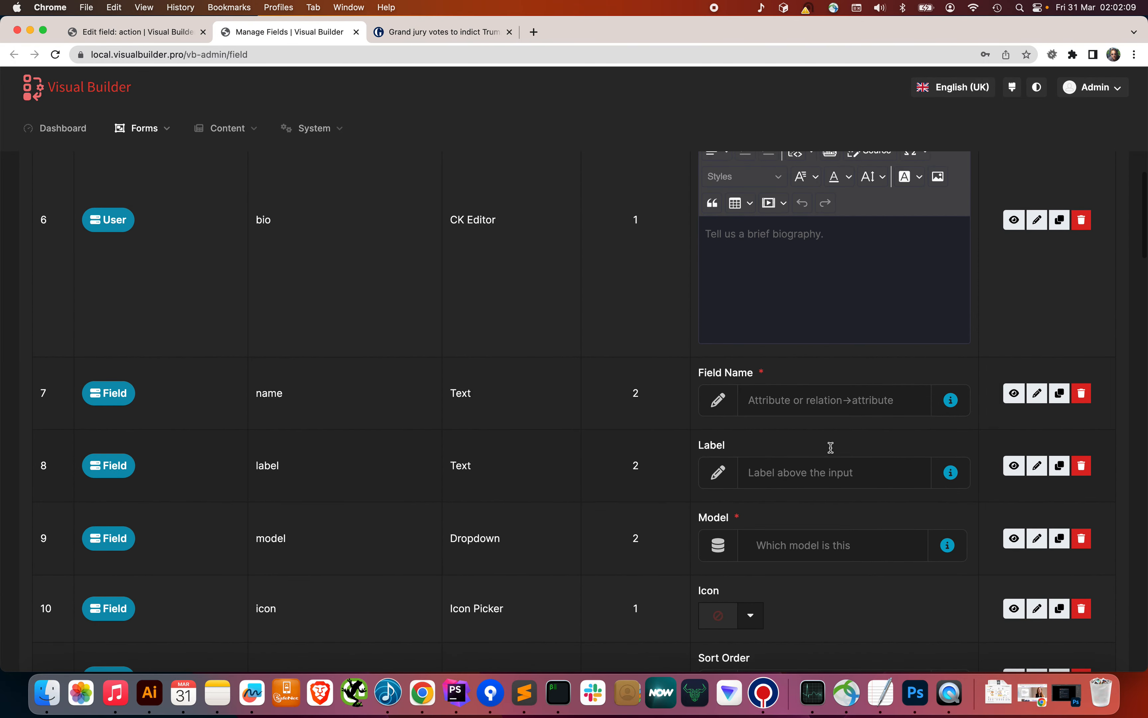